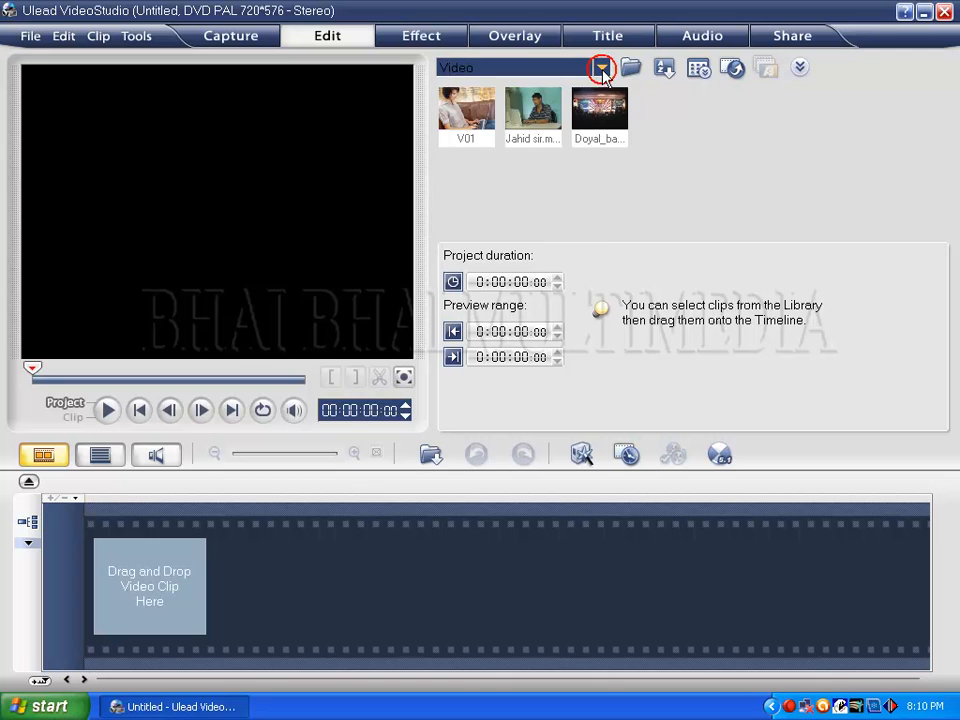
Place the library image 14-10-2009 035.jpg on the video track and stretch its duration to about 5 minutes 30 seconds
click(490, 105)
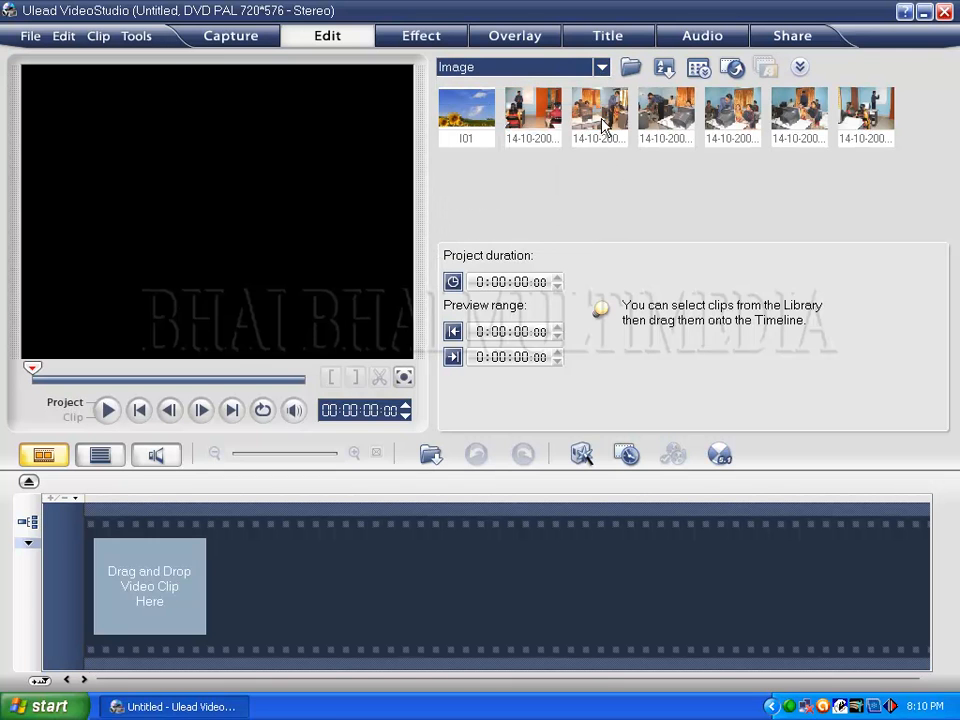
drag(604, 115, 124, 590)
click(100, 455)
drag(102, 527, 504, 525)
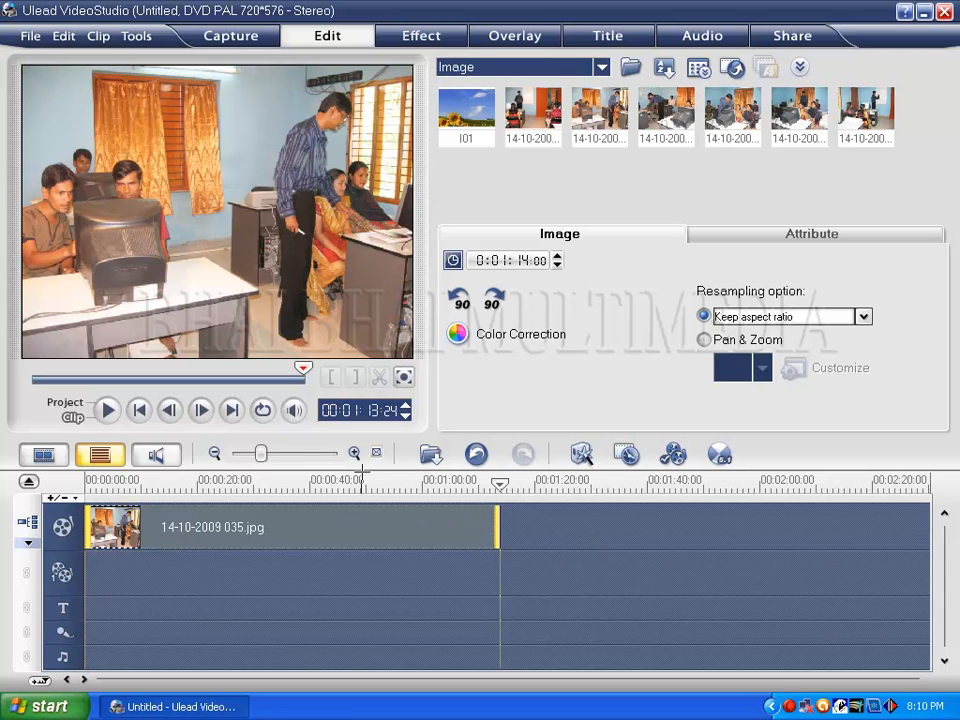
drag(492, 520, 403, 537)
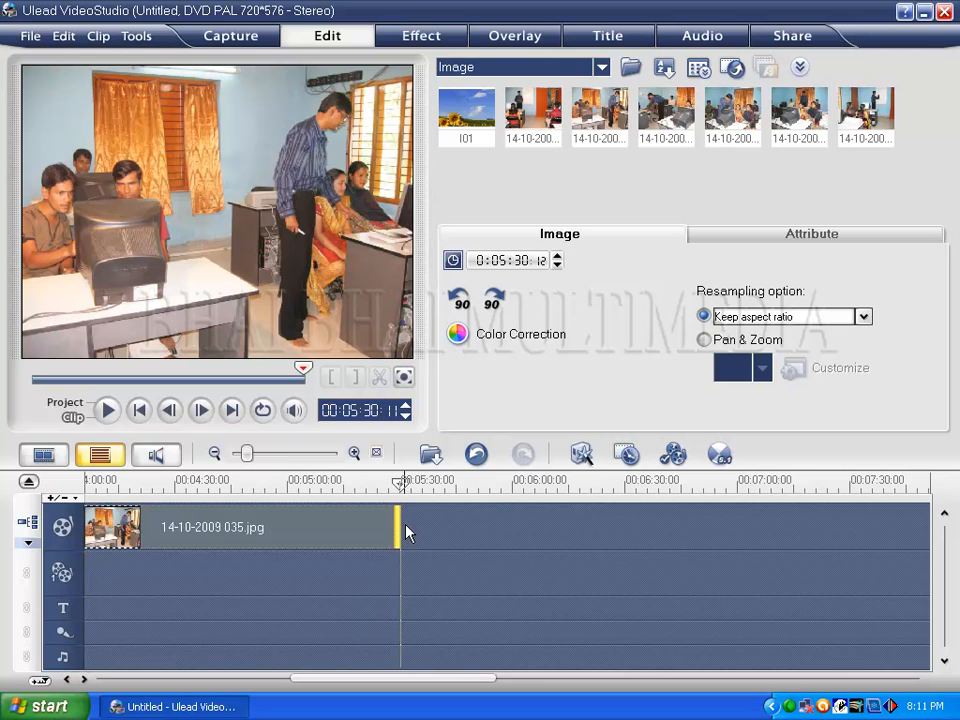
Split the image clip into five pieces by cutting it at about 4:29, 4:46, 5:01 and 5:15
drag(400, 485, 176, 490)
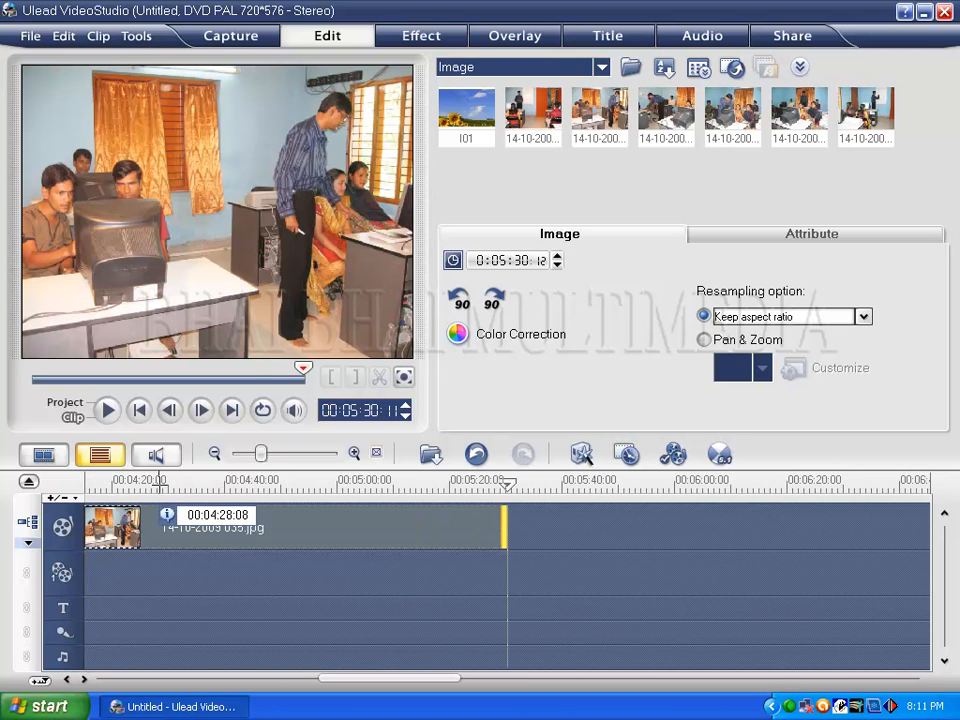
click(165, 482)
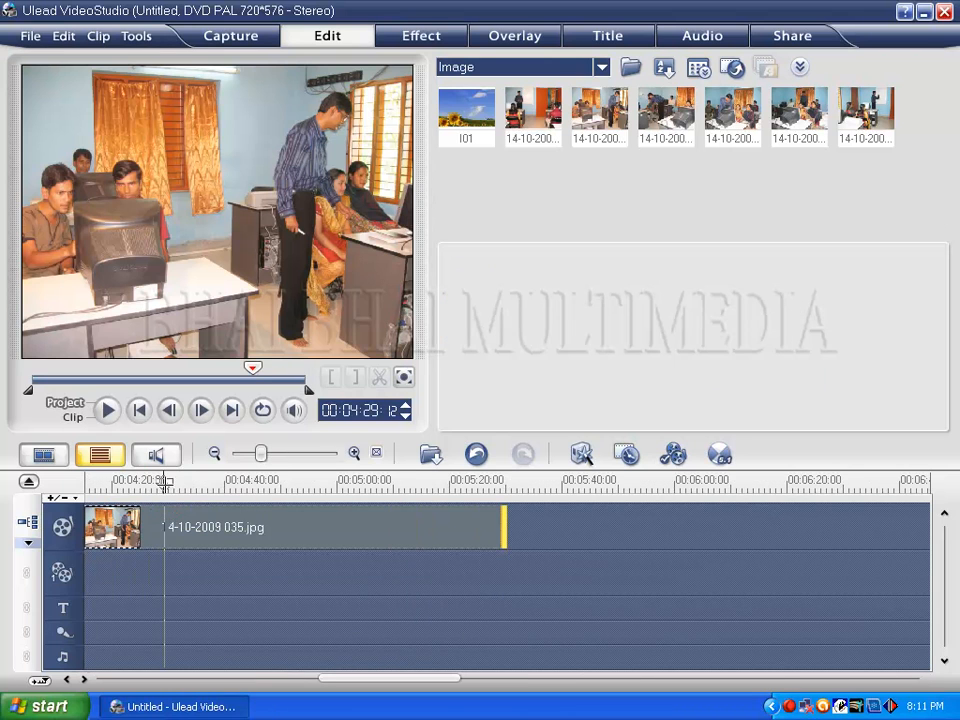
click(207, 520)
click(379, 376)
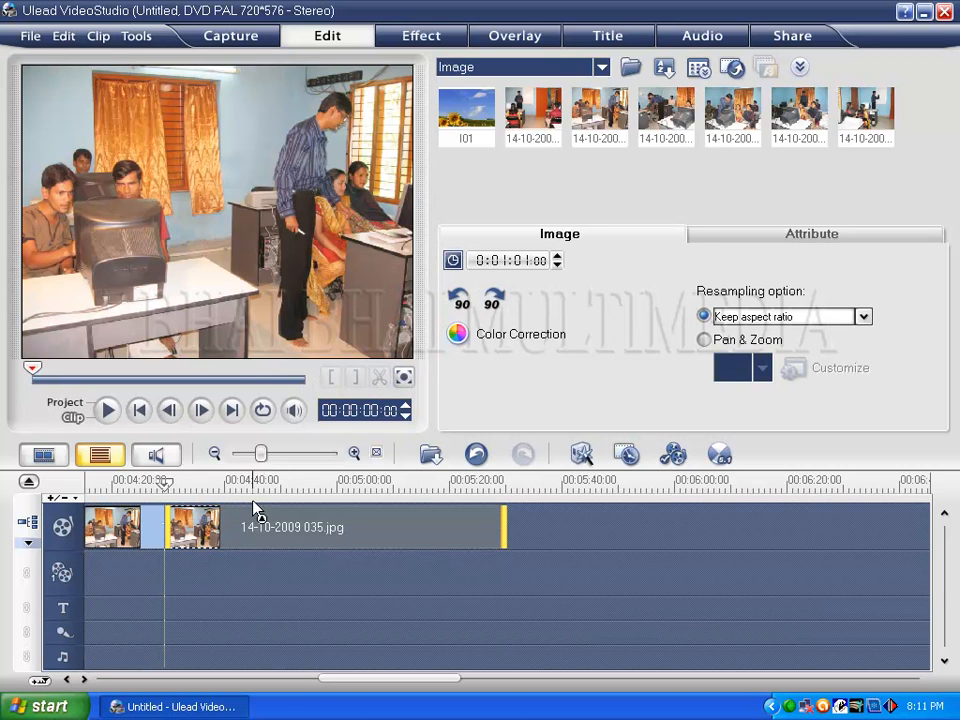
click(259, 484)
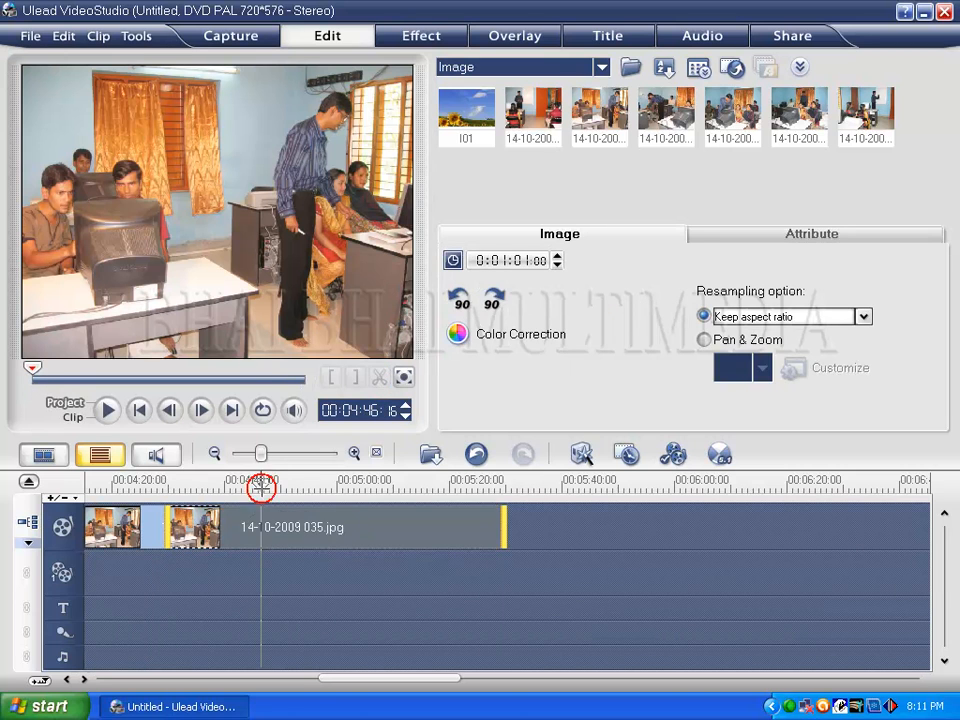
click(379, 376)
click(341, 484)
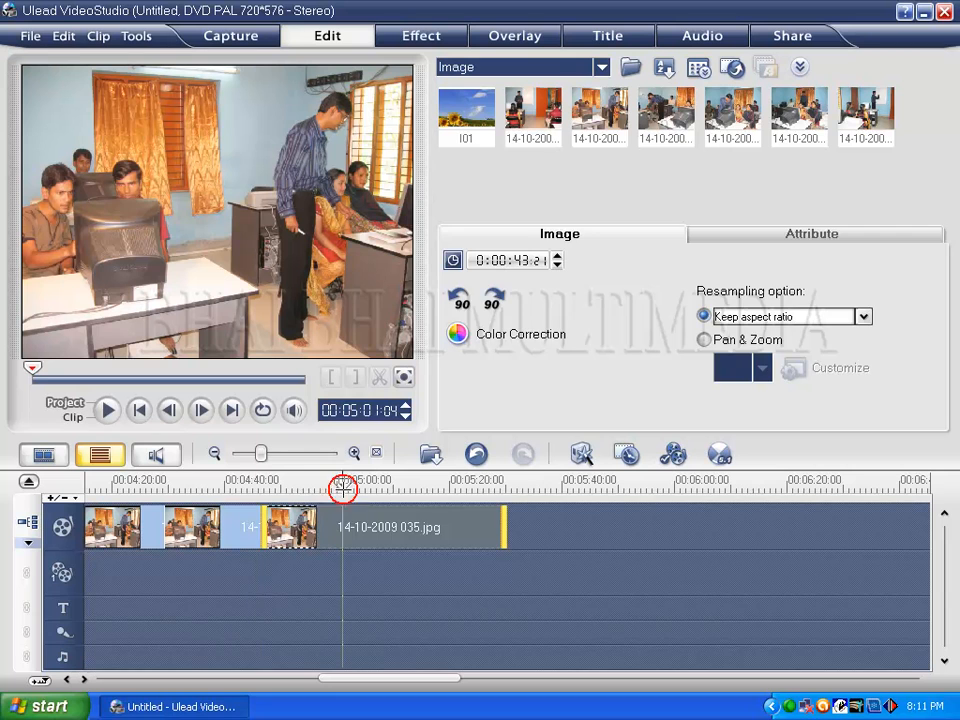
click(379, 376)
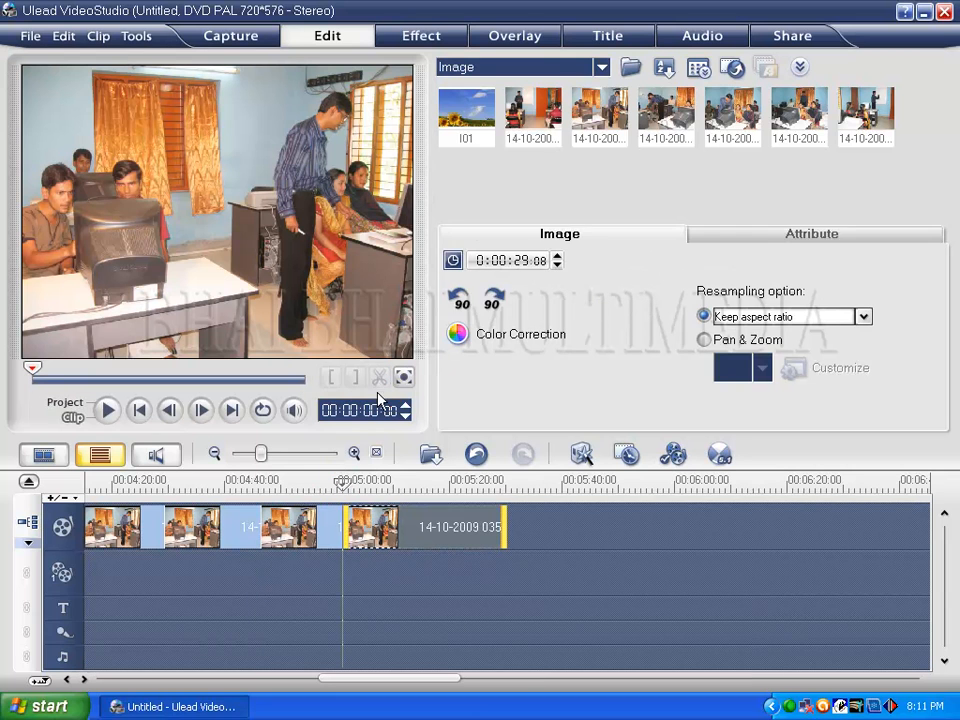
click(422, 484)
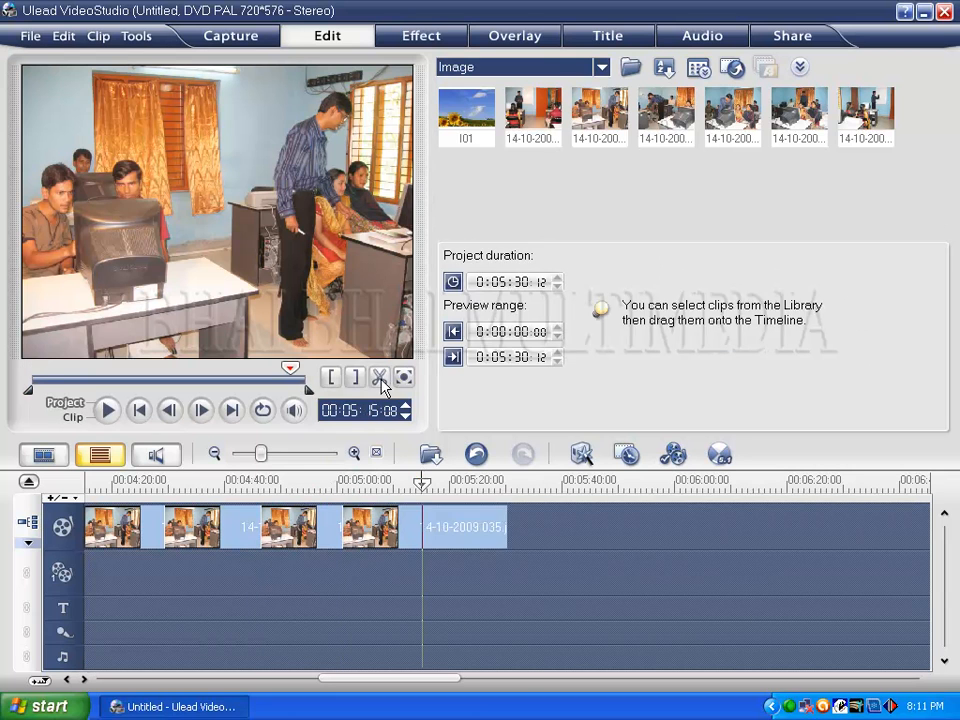
click(379, 376)
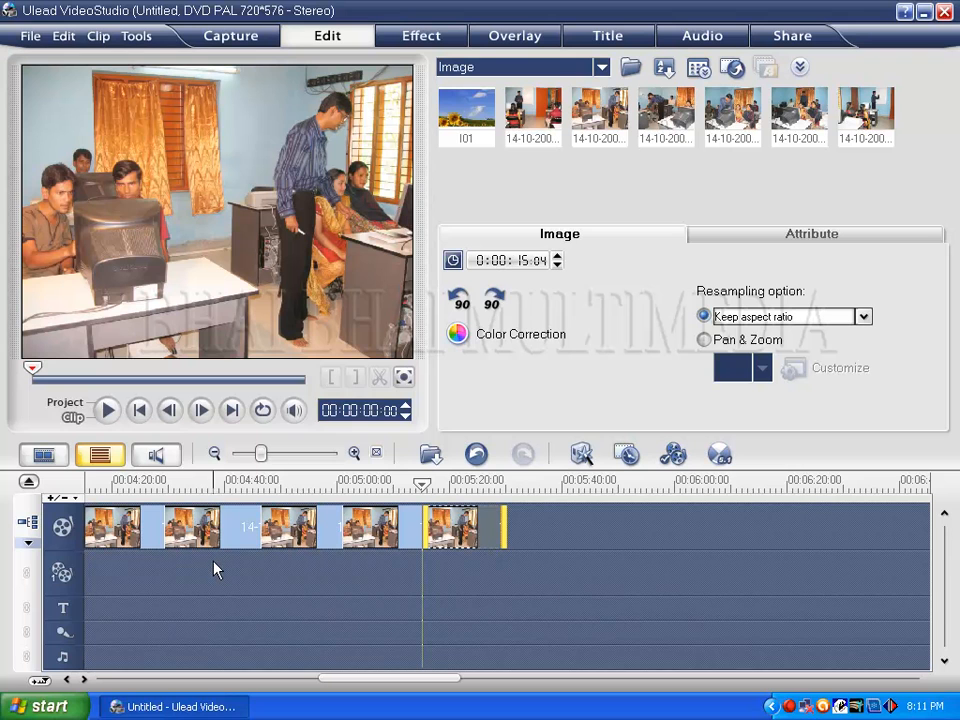
Insert the Hollywood FX Gold transition into all four gaps between the five clips in the storyboard
click(45, 457)
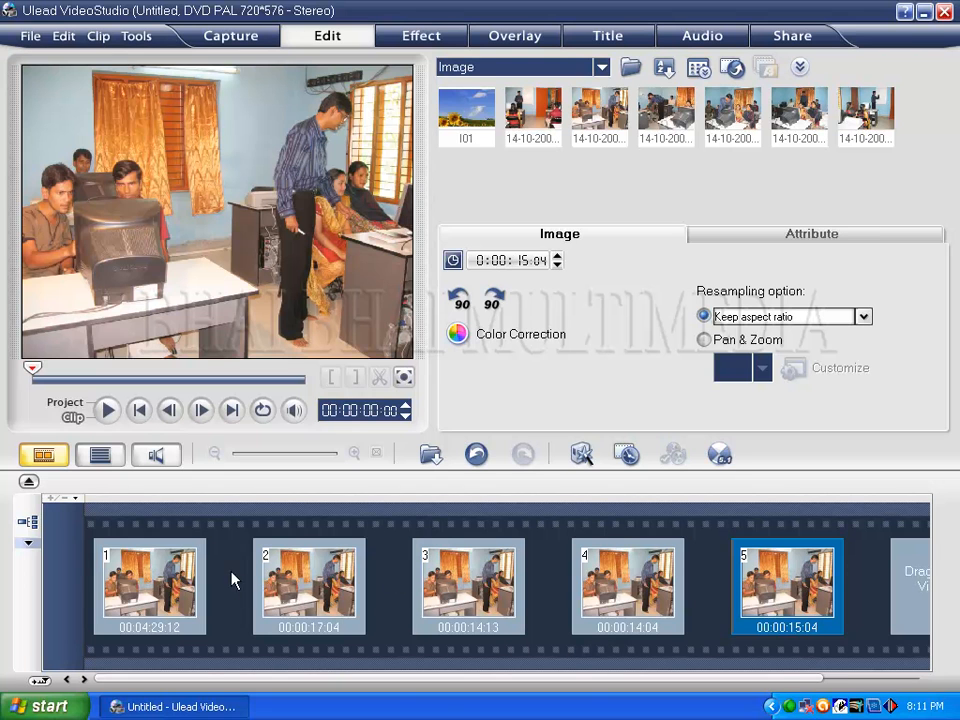
click(601, 67)
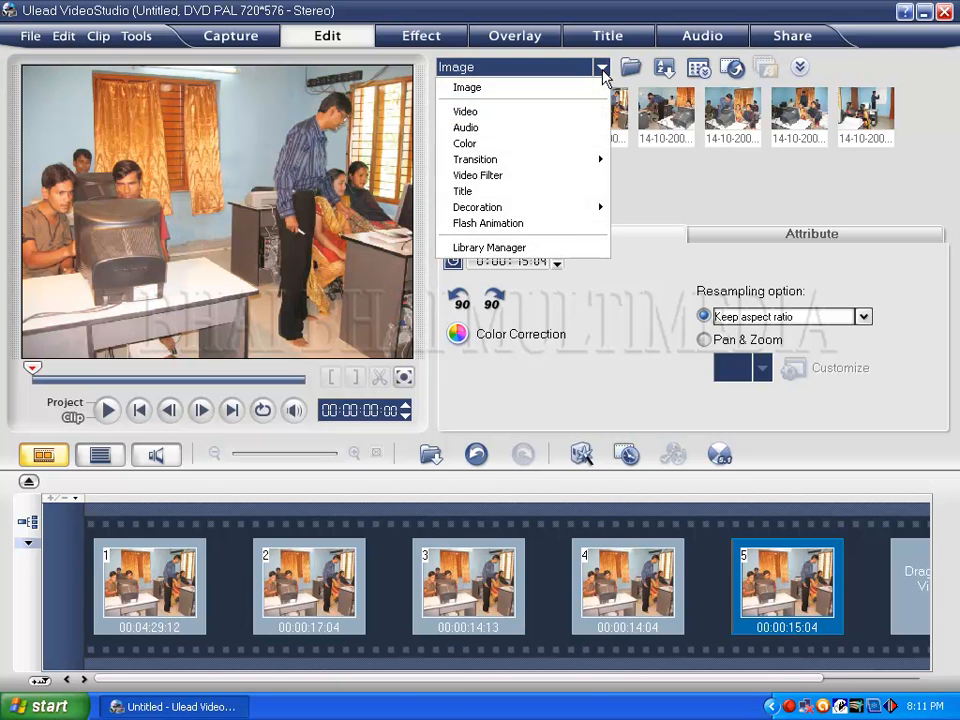
mouse_move(513, 168)
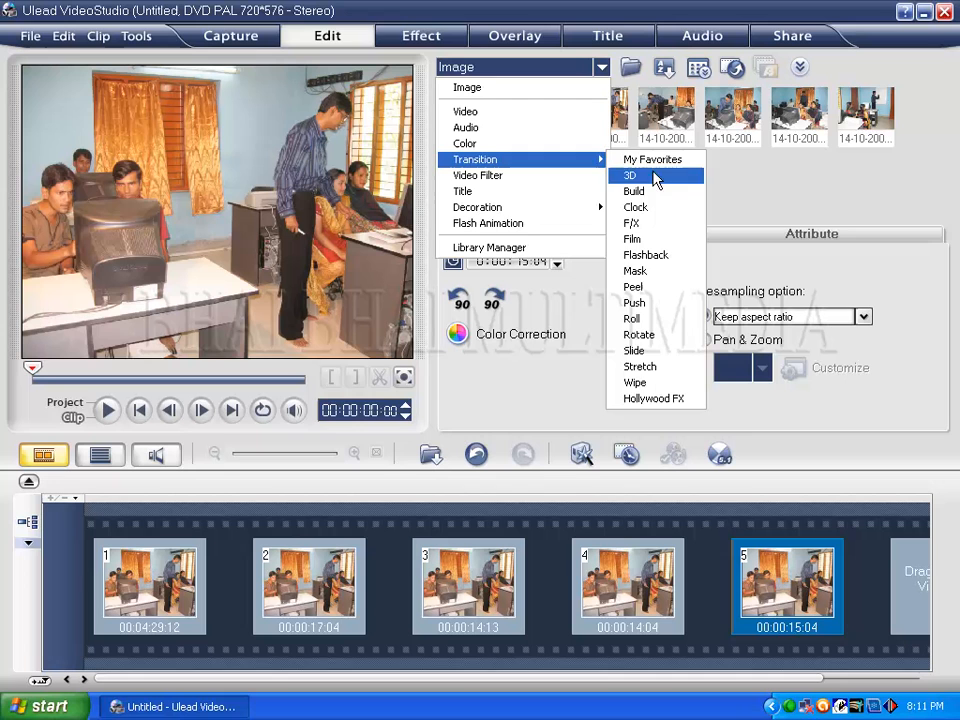
click(648, 398)
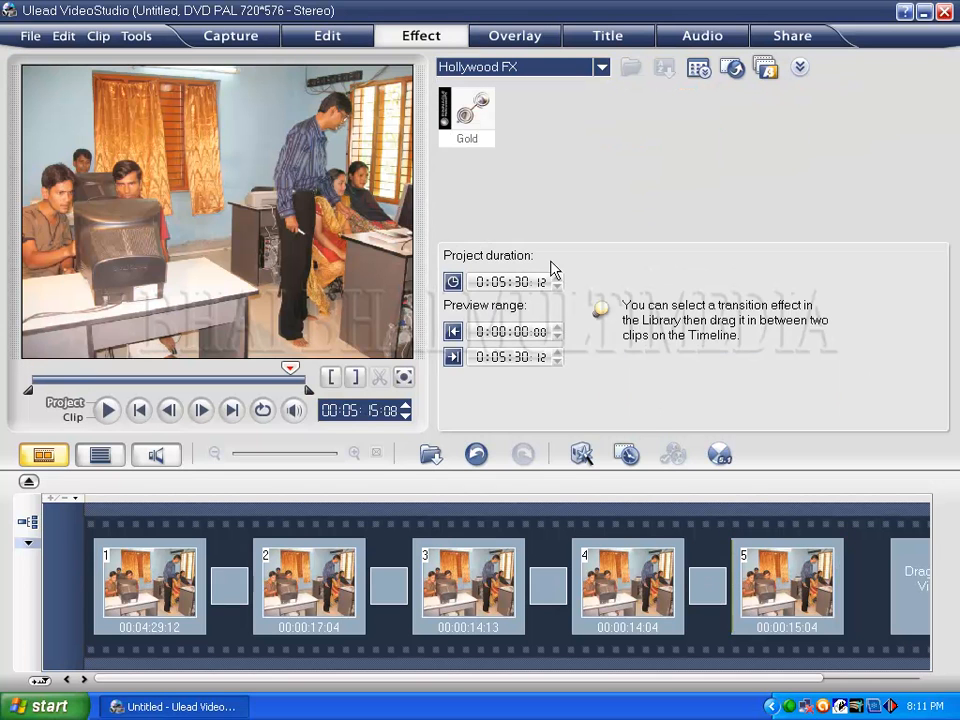
click(466, 122)
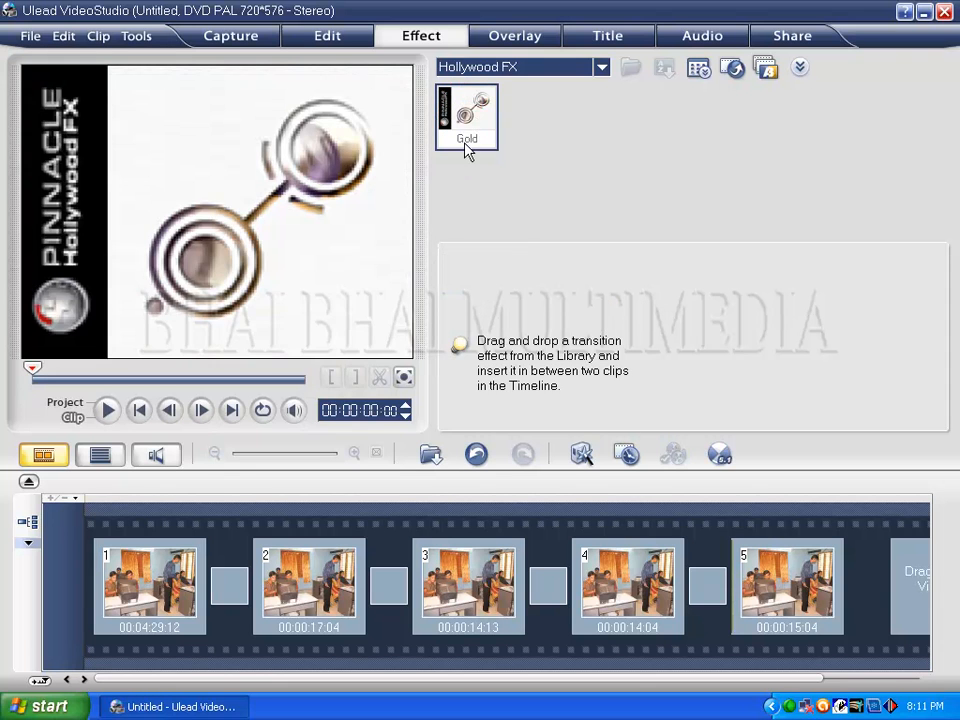
drag(474, 117, 224, 591)
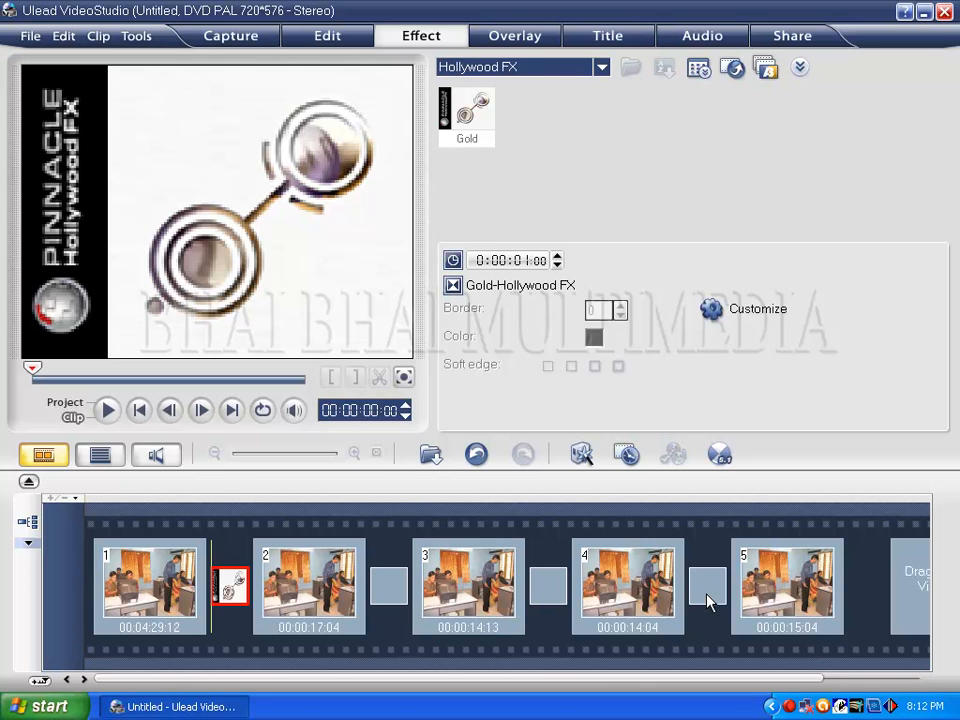
drag(467, 145, 397, 566)
drag(467, 115, 548, 585)
drag(478, 115, 730, 602)
Open the customization of the transition between clips 1 and 2 and show the Indian Effects - Hearts catalog
click(230, 585)
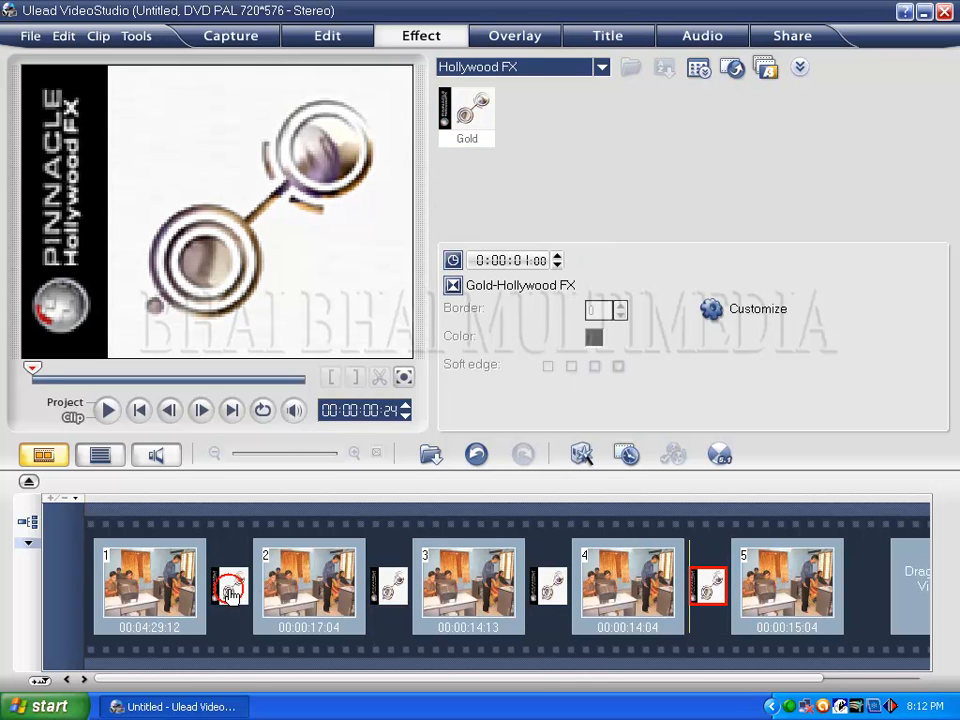
click(712, 309)
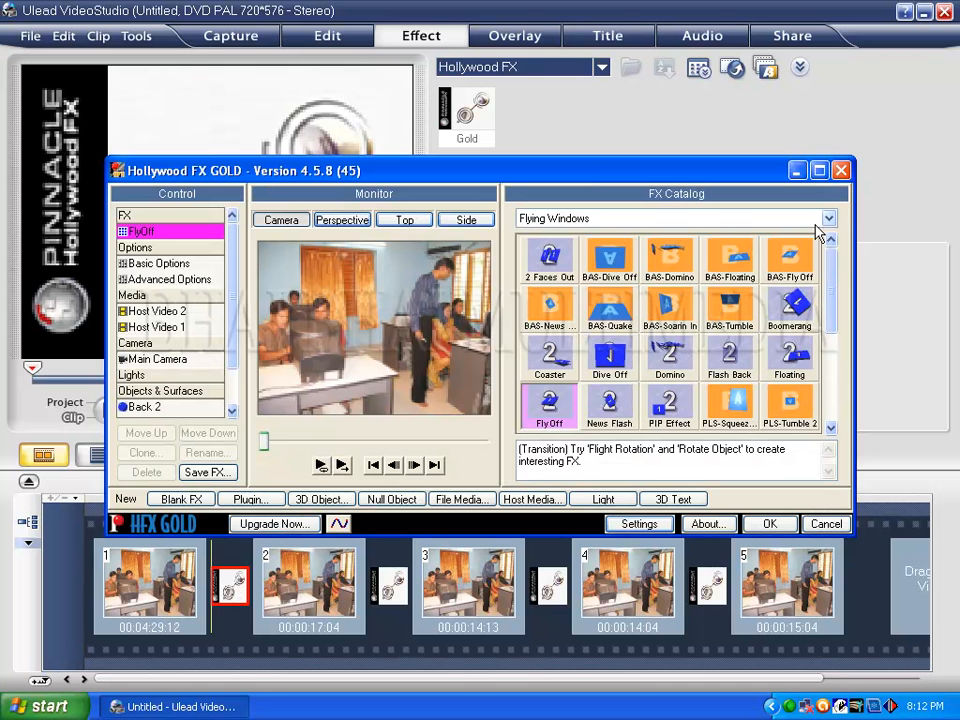
click(828, 218)
drag(830, 316, 829, 364)
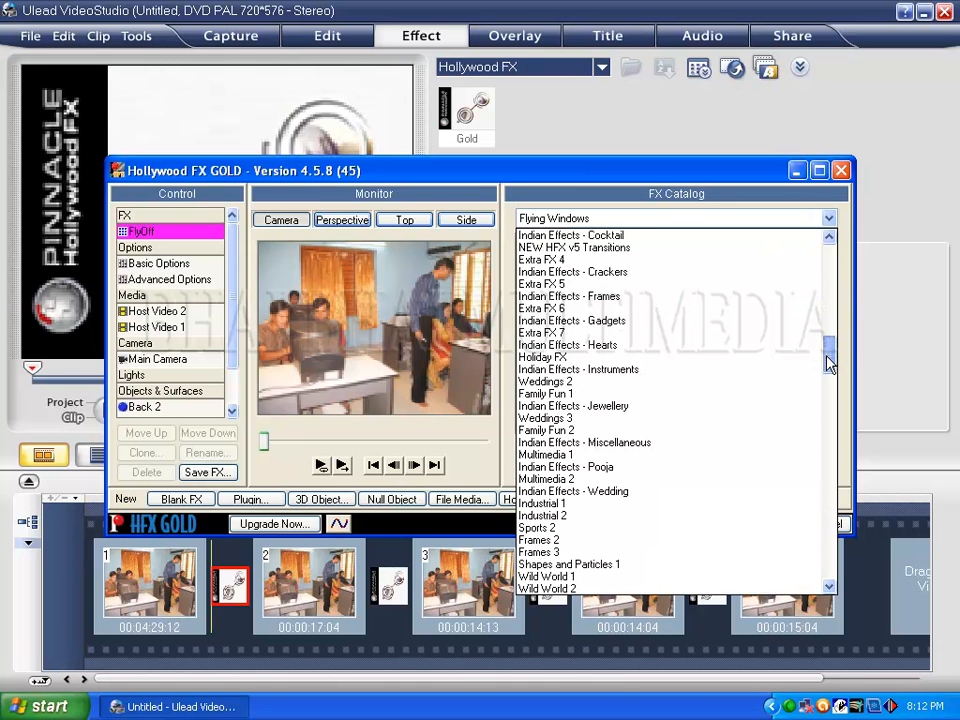
click(610, 346)
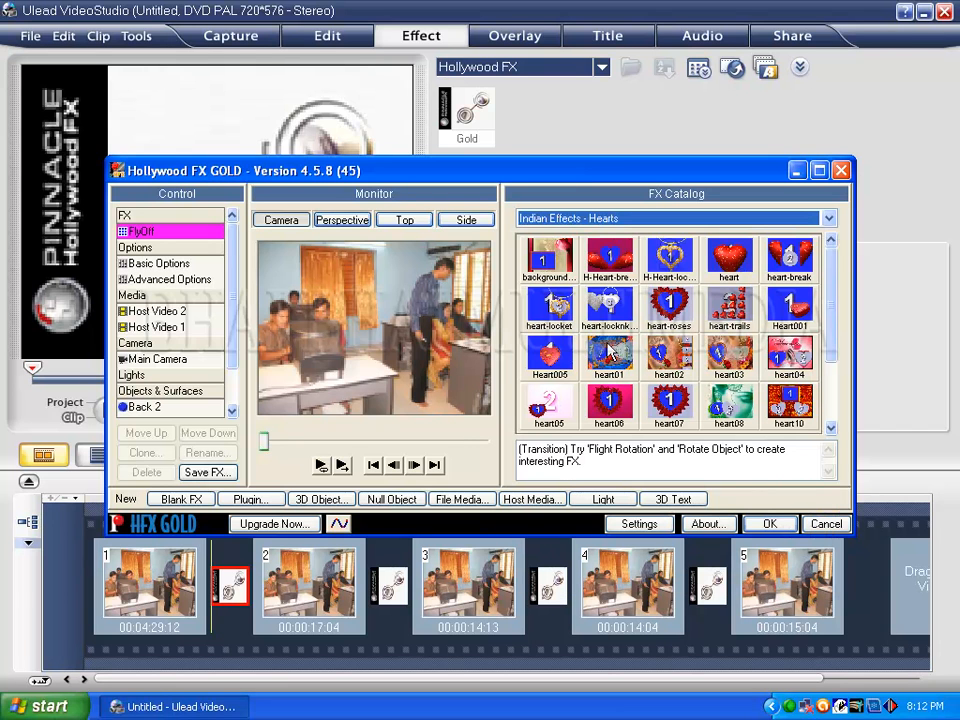
Preview several heart effects in the monitor and apply the background005 effect to the first transition
click(572, 266)
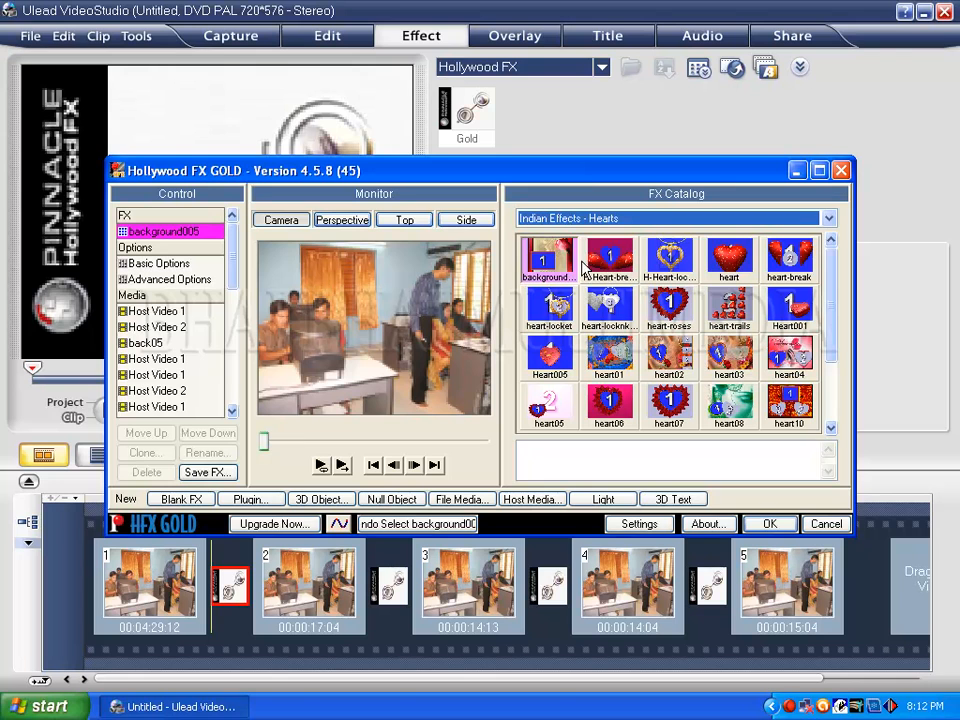
click(610, 264)
click(548, 256)
click(610, 262)
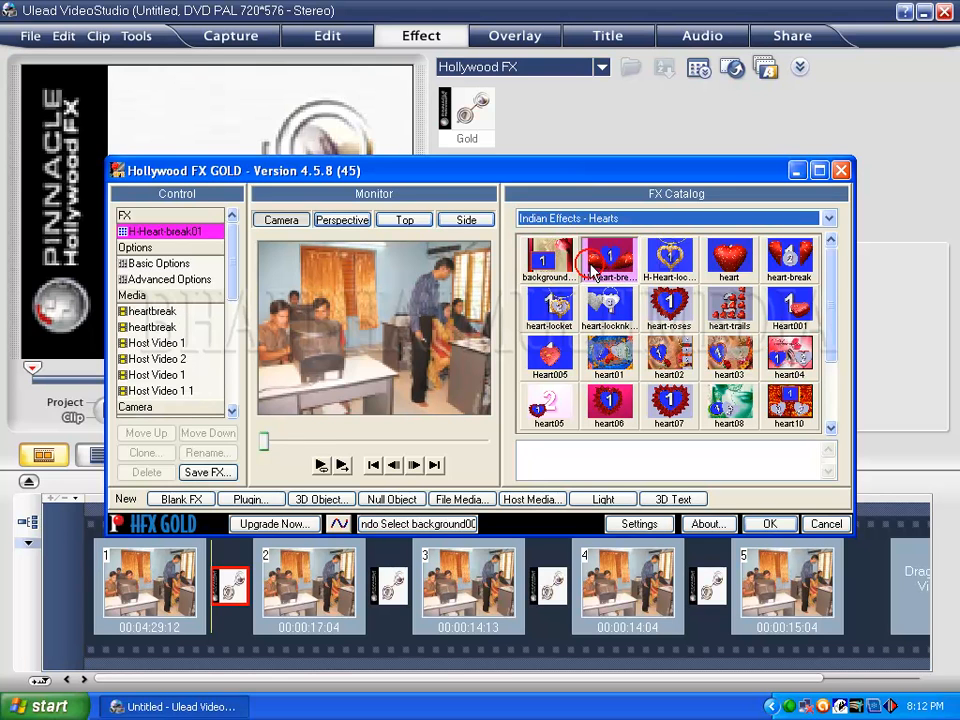
click(667, 266)
click(610, 262)
click(548, 258)
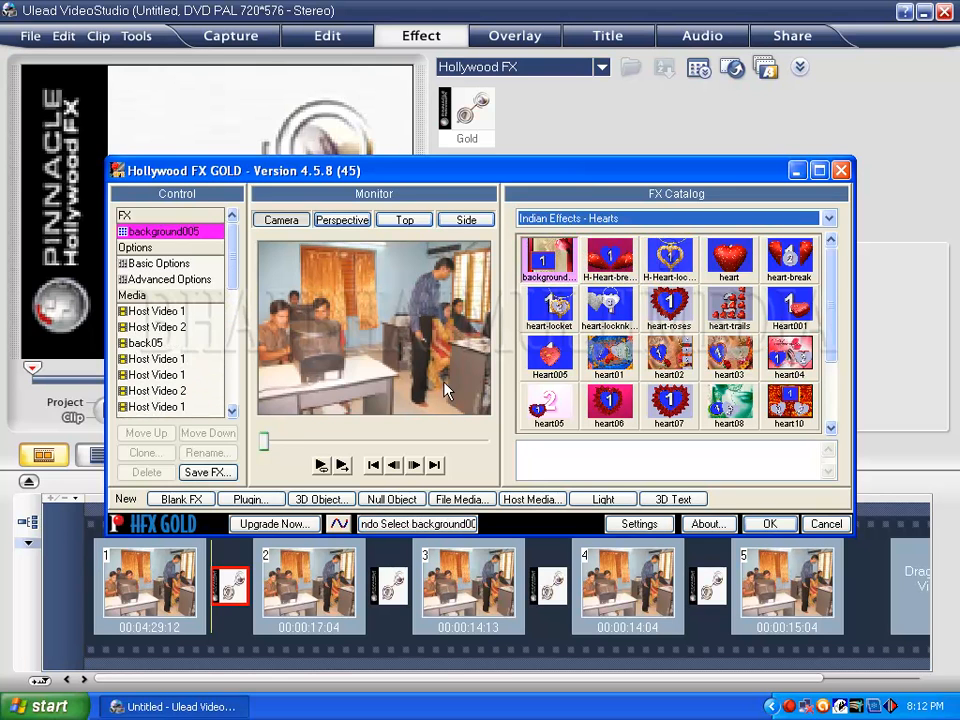
click(321, 465)
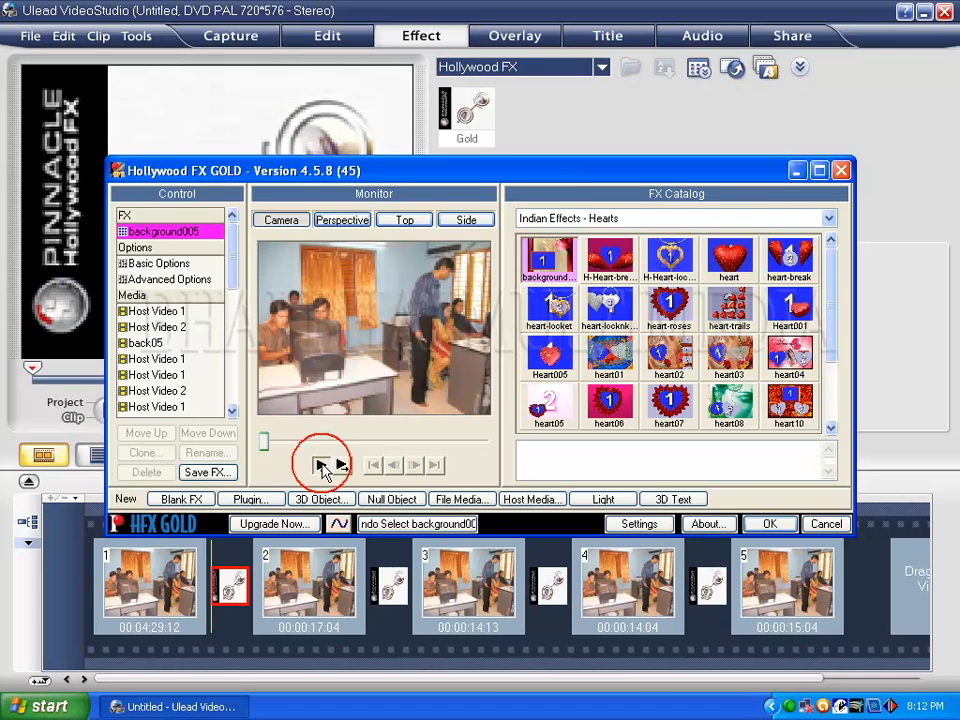
click(610, 260)
click(668, 260)
click(728, 258)
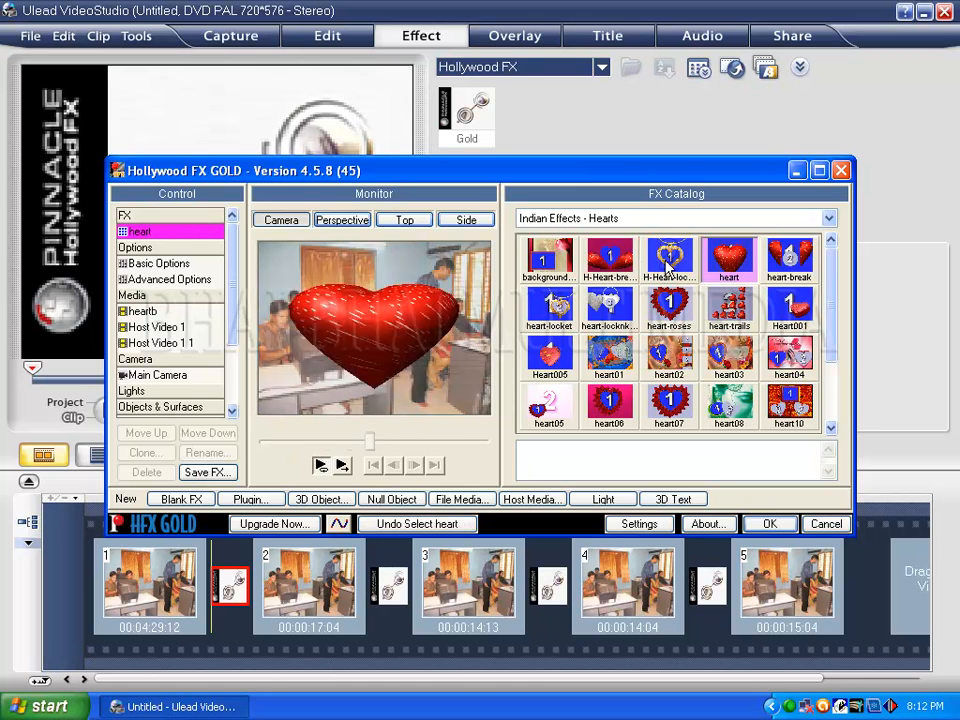
click(606, 262)
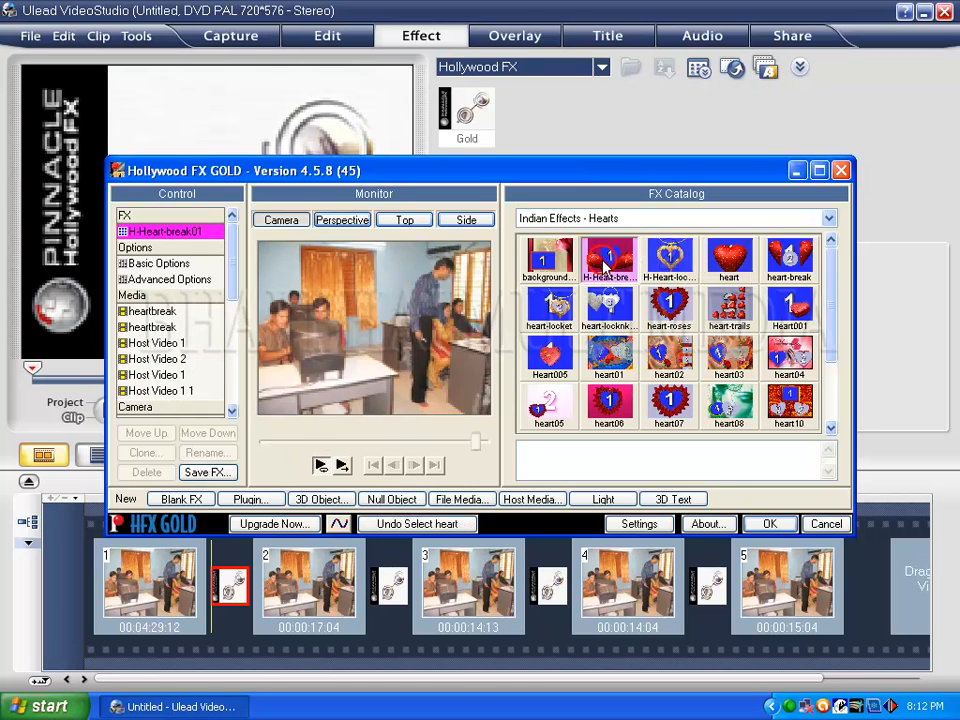
click(548, 262)
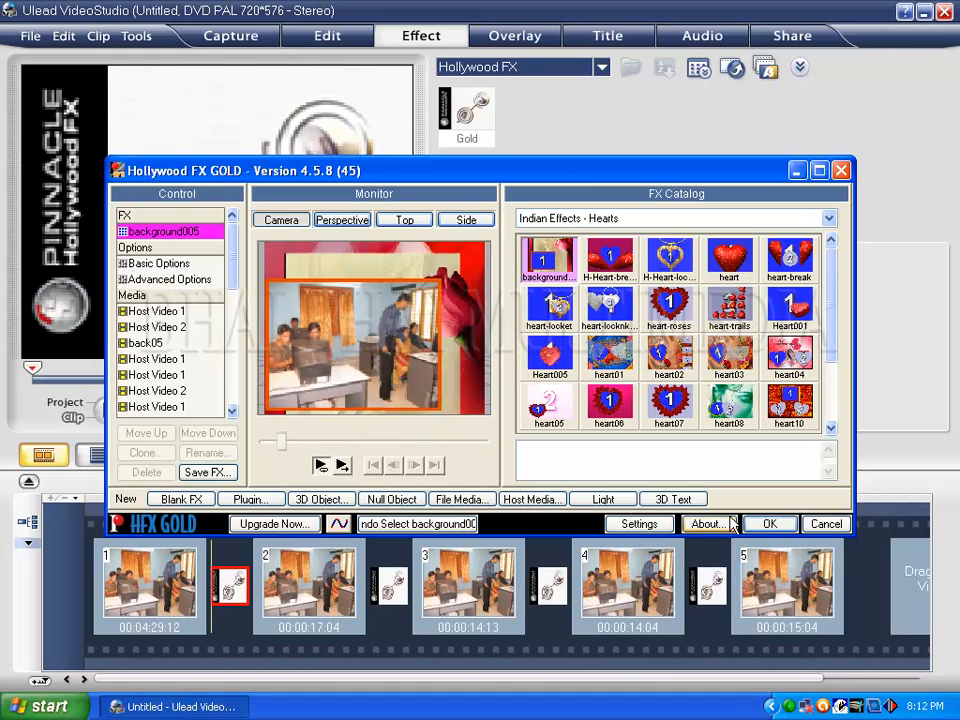
click(769, 524)
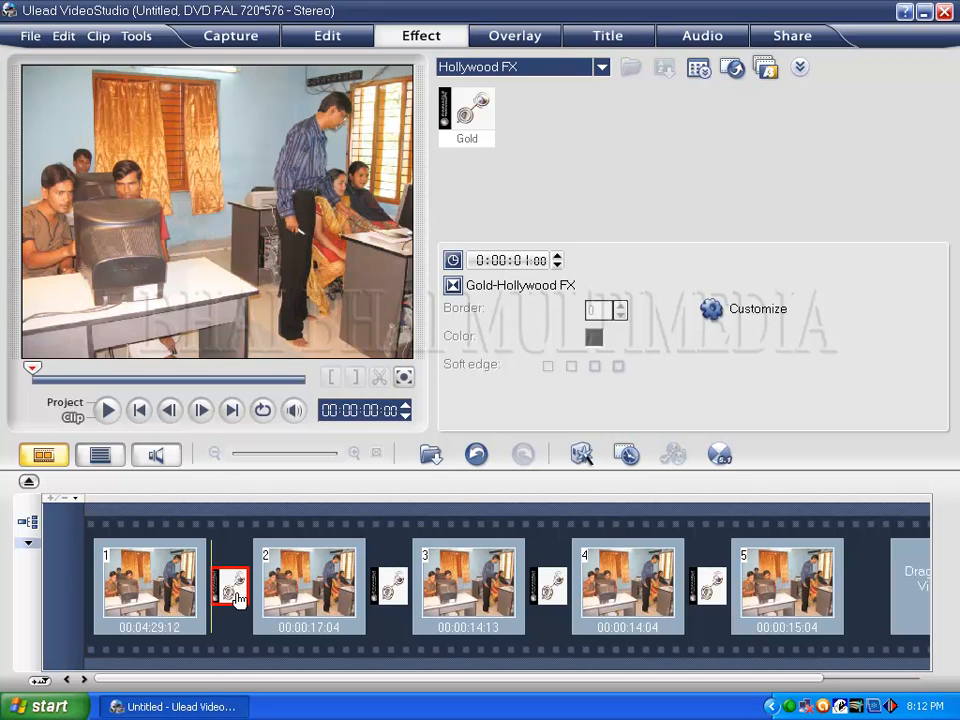
Customize the transition between clips 2 and 3 with the bangles effect from the Indian Effects - Jewellery catalog
click(522, 262)
click(391, 598)
click(711, 309)
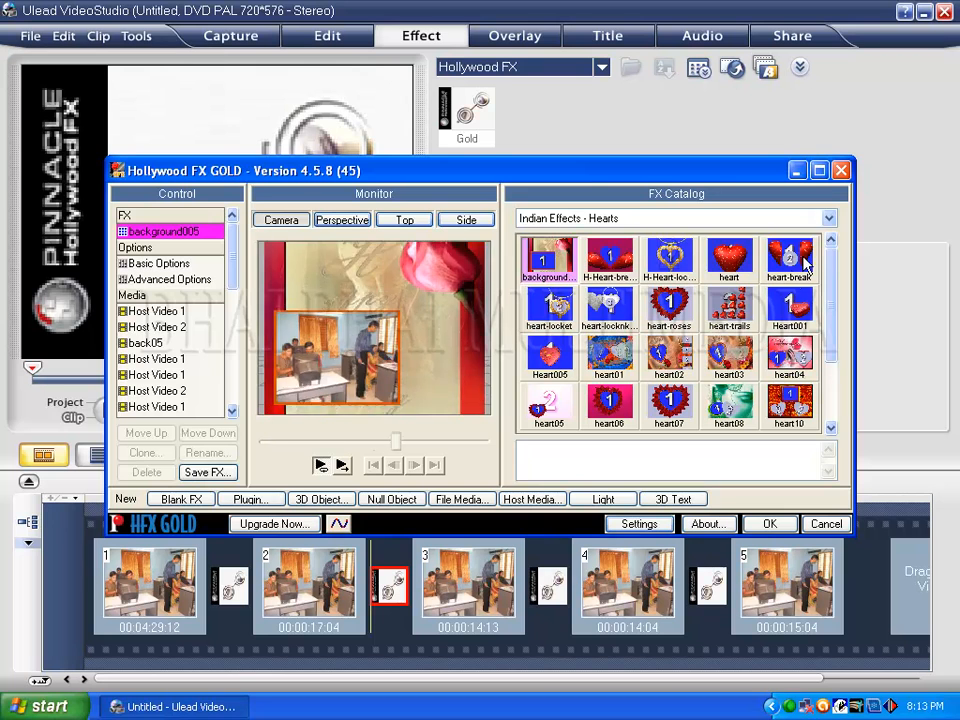
click(829, 218)
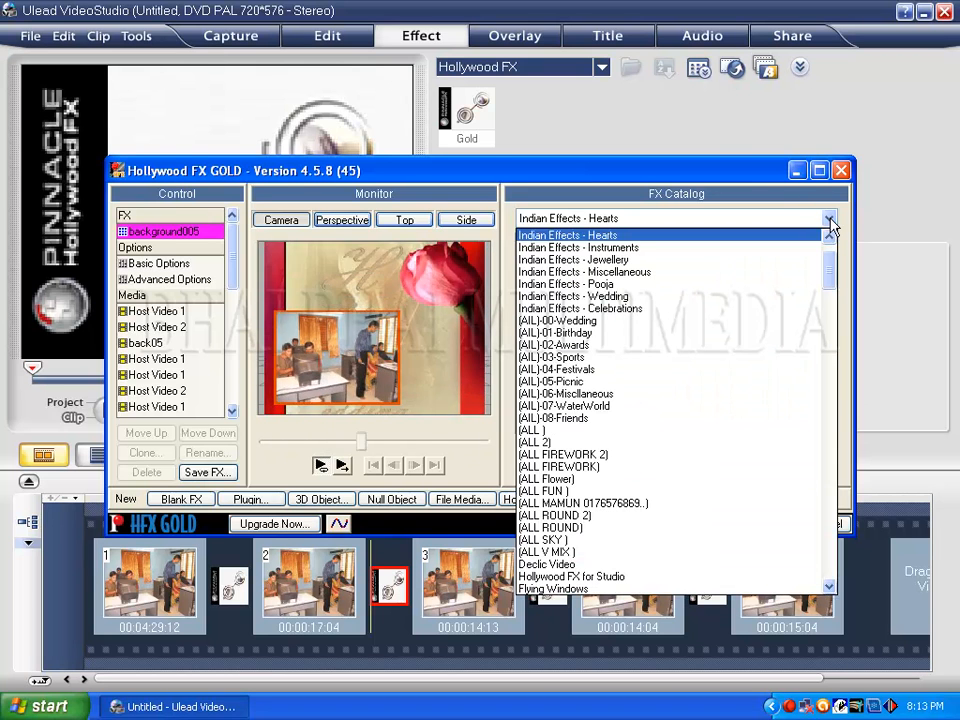
drag(831, 264, 836, 364)
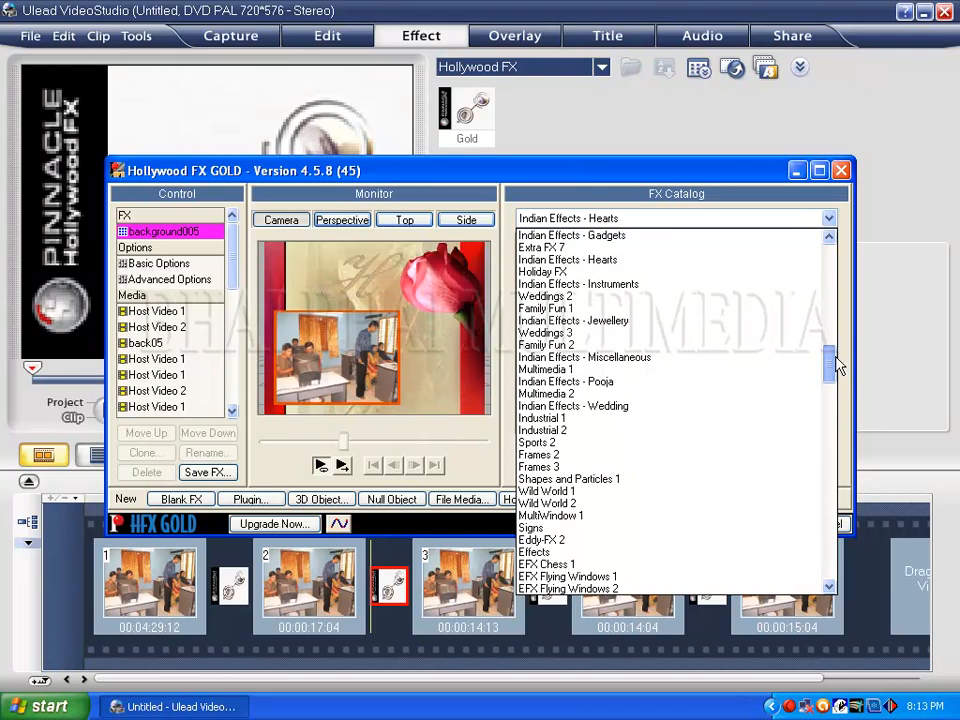
click(624, 321)
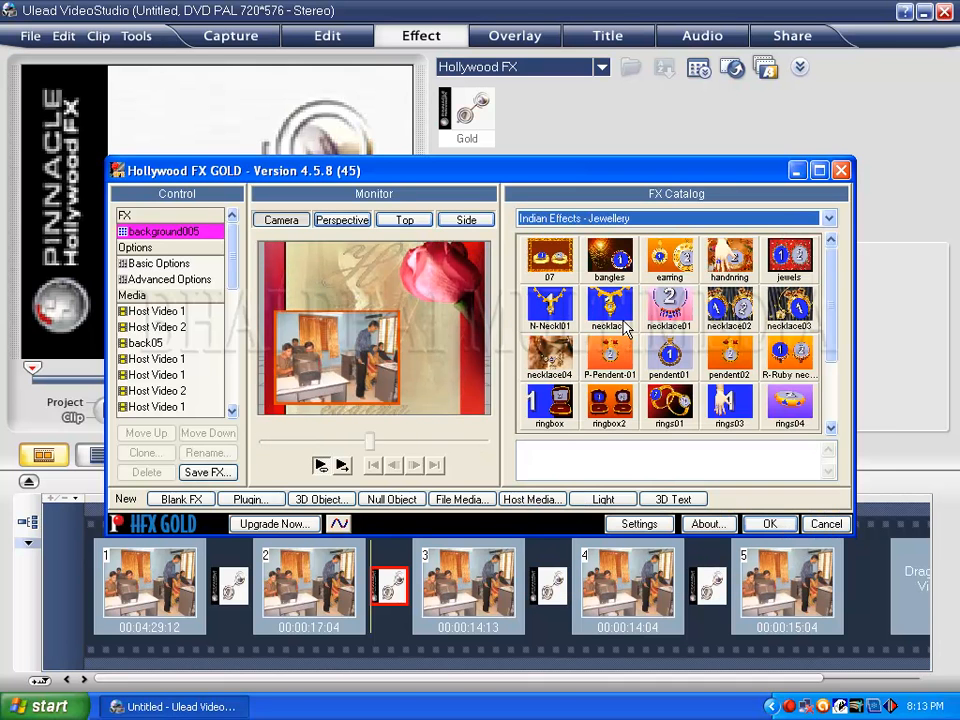
click(564, 268)
click(618, 261)
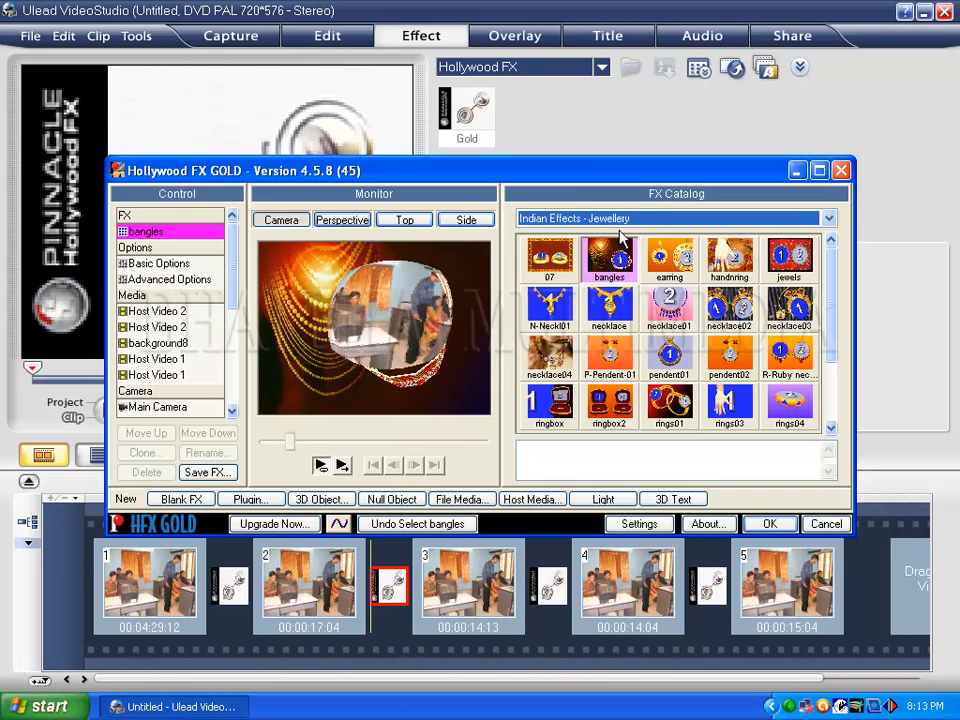
click(762, 525)
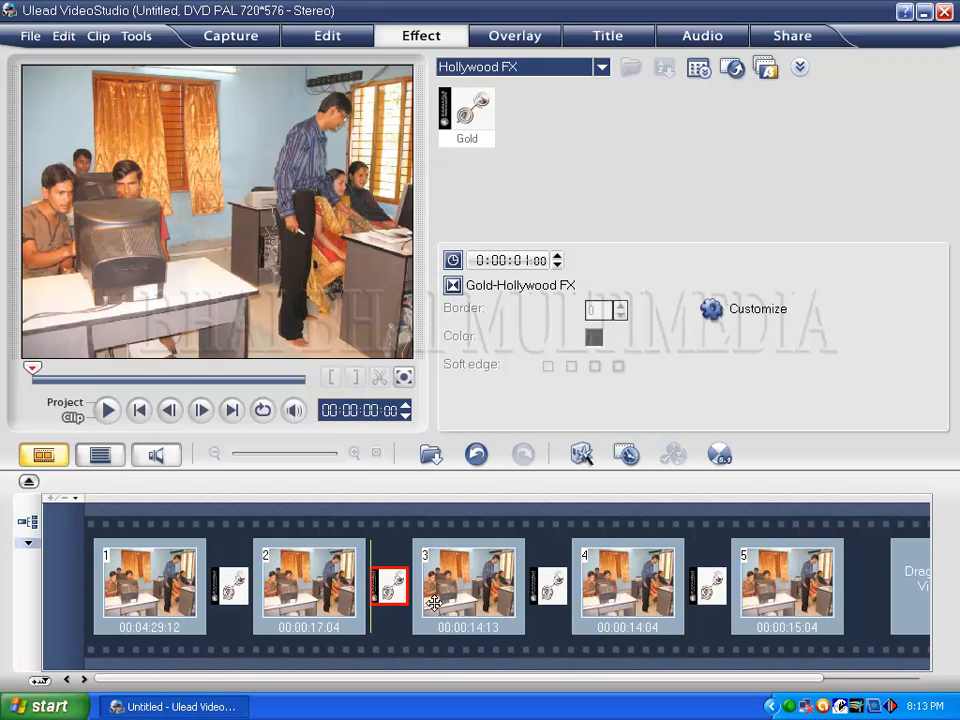
Increase the duration of the transition between clips 2 and 3
click(526, 260)
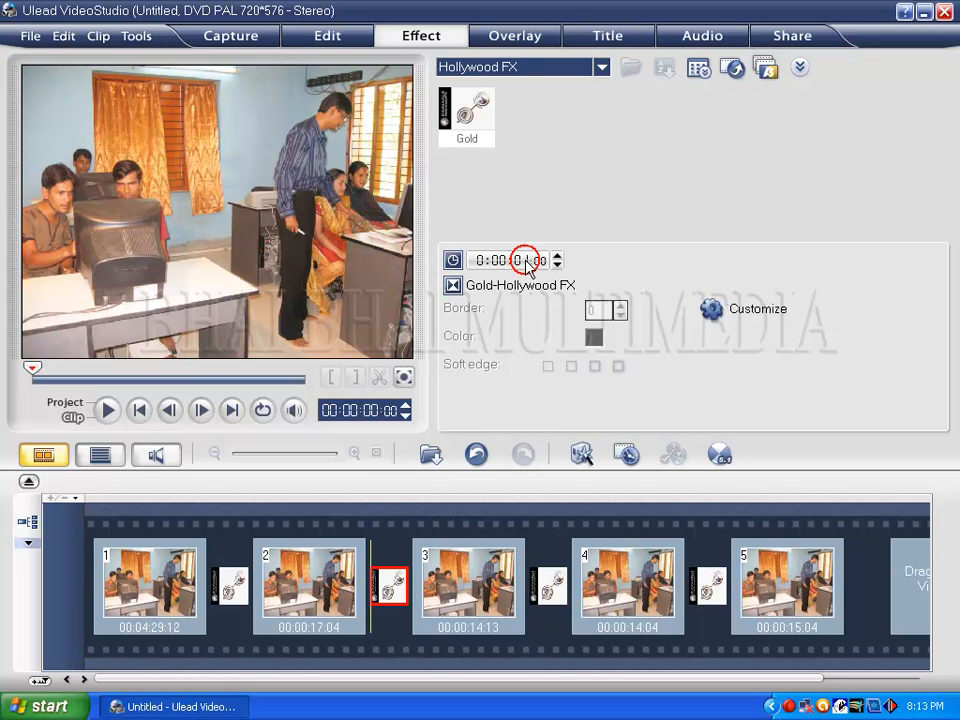
click(557, 256)
click(557, 256)
Open the customization of the transition between clips 3 and 4 and show the Indian Effects - Miscellaneous catalog
click(548, 586)
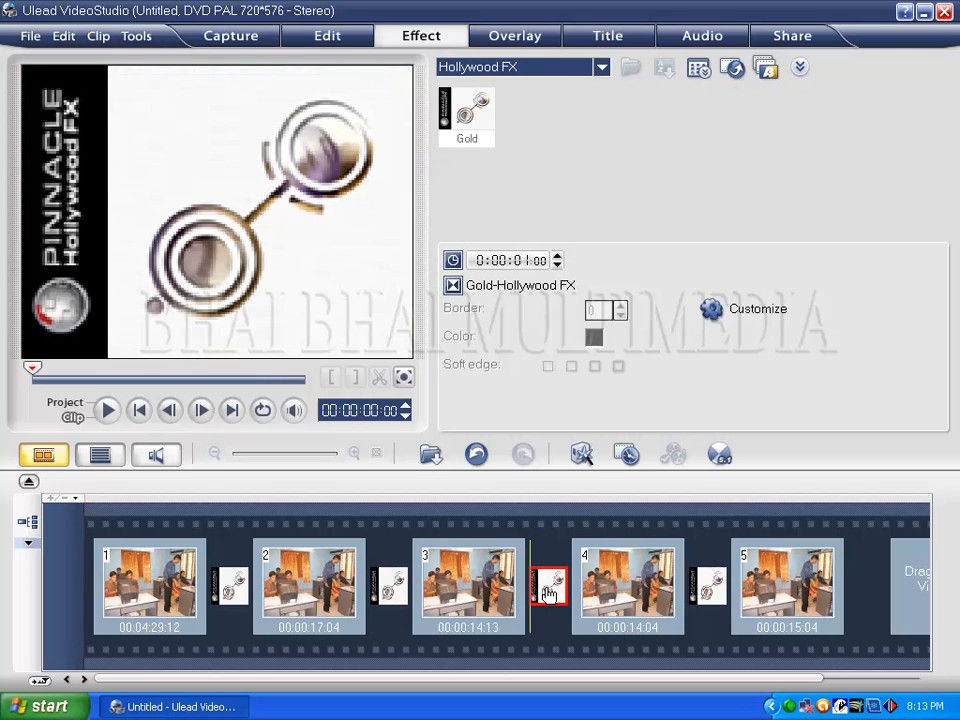
click(711, 309)
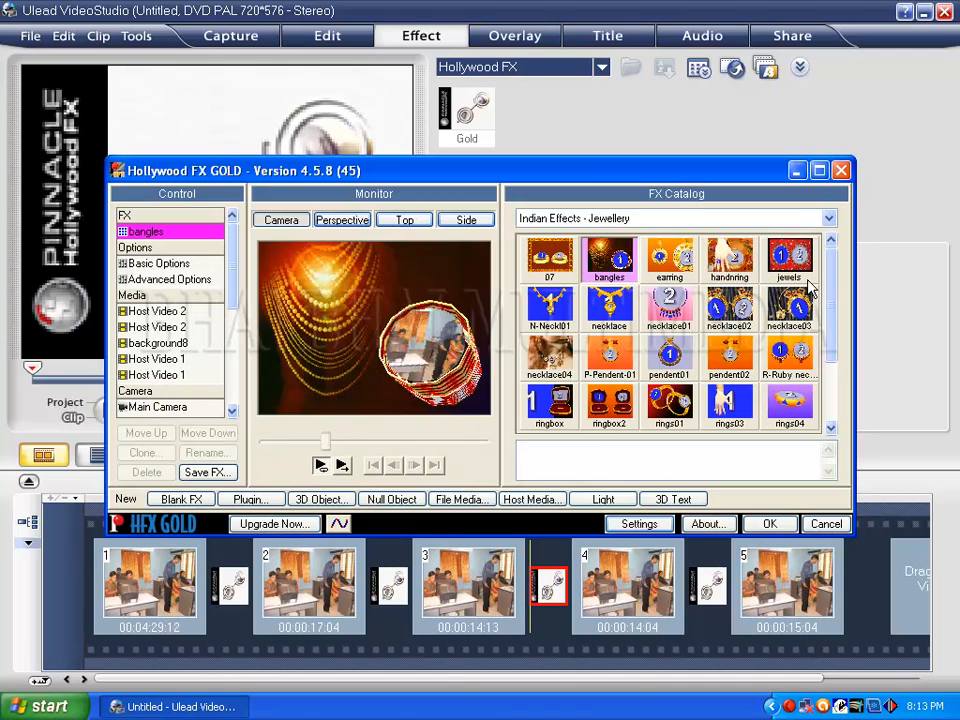
click(827, 215)
drag(825, 279, 829, 369)
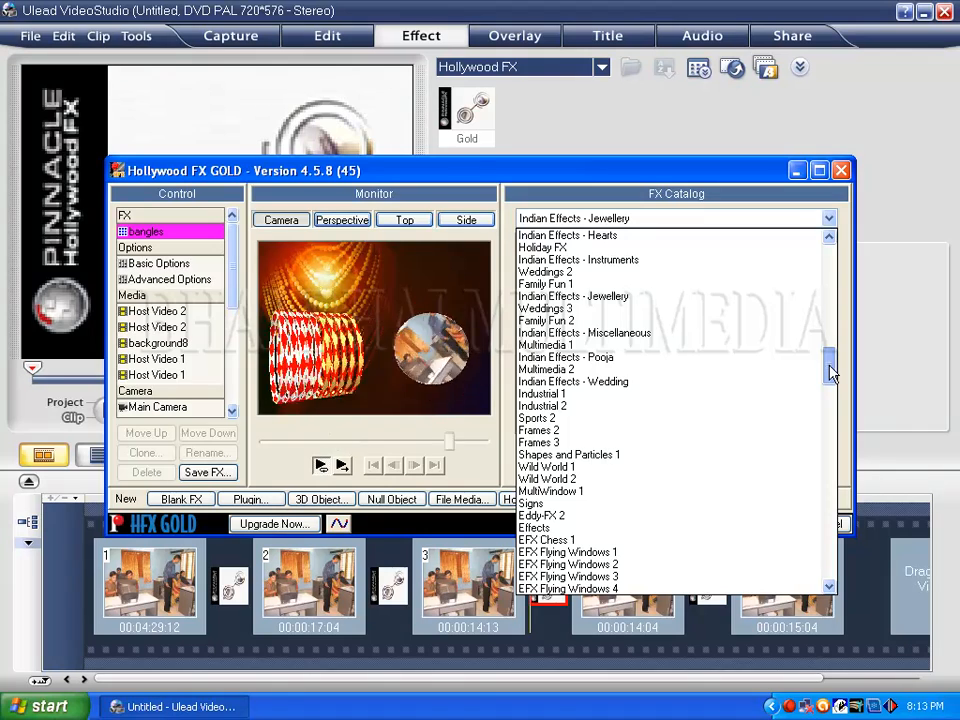
click(640, 336)
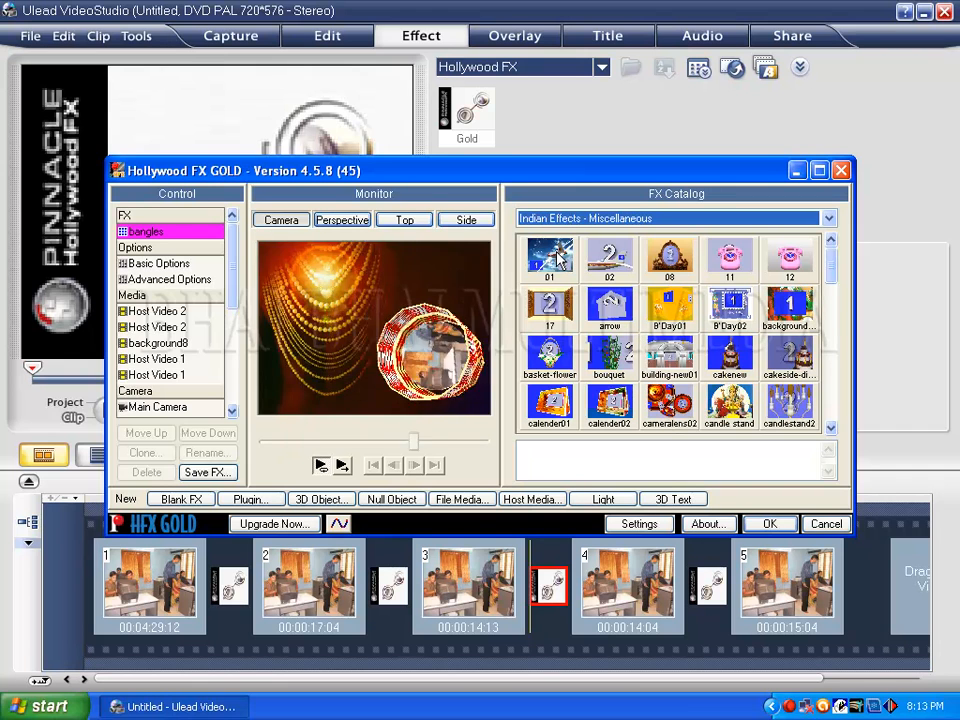
Preview calender01, apply the calender02 effect to the transition between clips 3 and 4, and increase that transition's duration
click(556, 420)
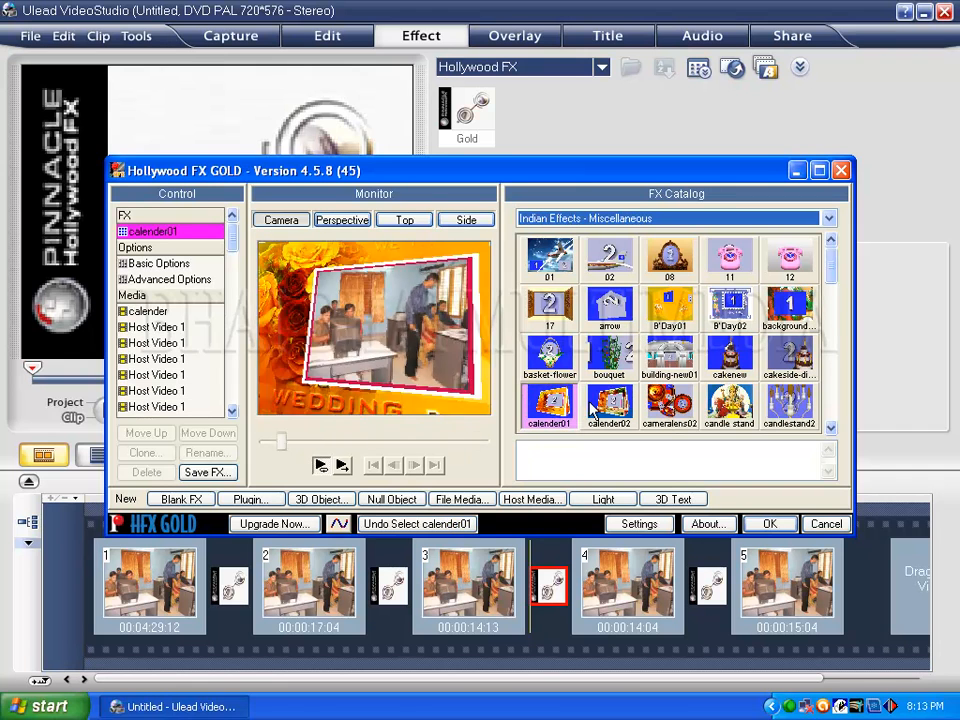
click(600, 407)
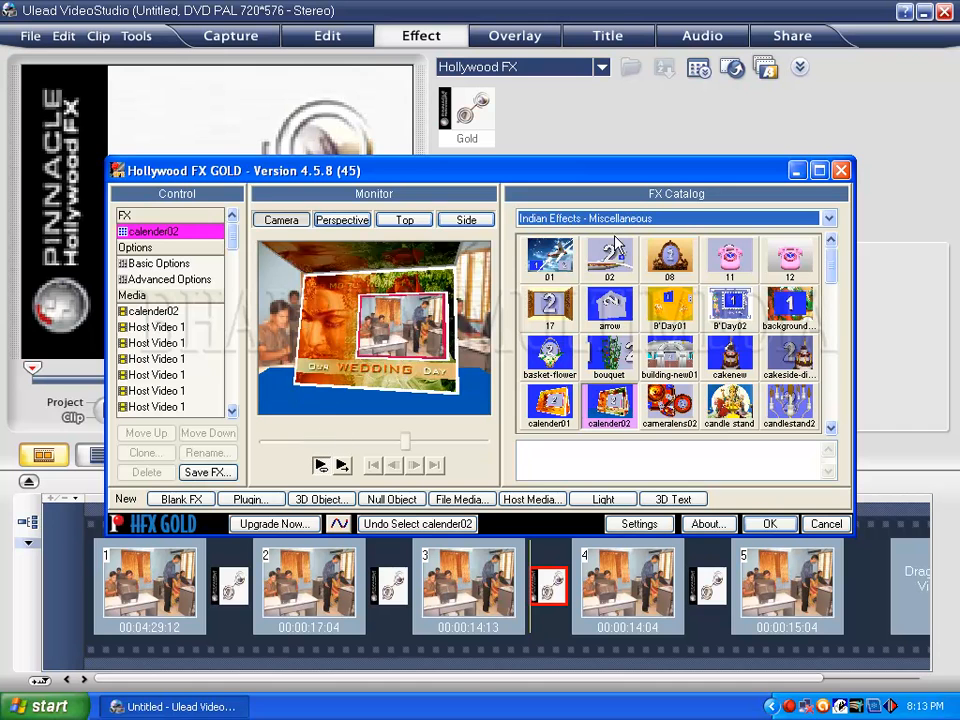
click(770, 524)
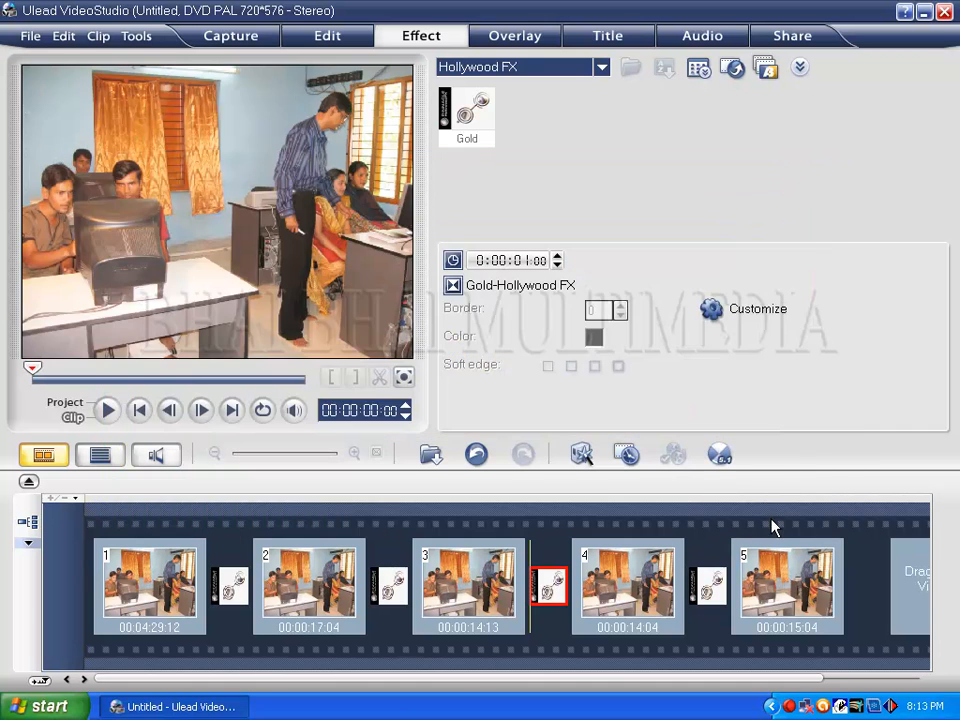
click(557, 257)
Open the customization of the transition between clips 4 and 5 and show the Frames catalog
click(709, 592)
click(709, 592)
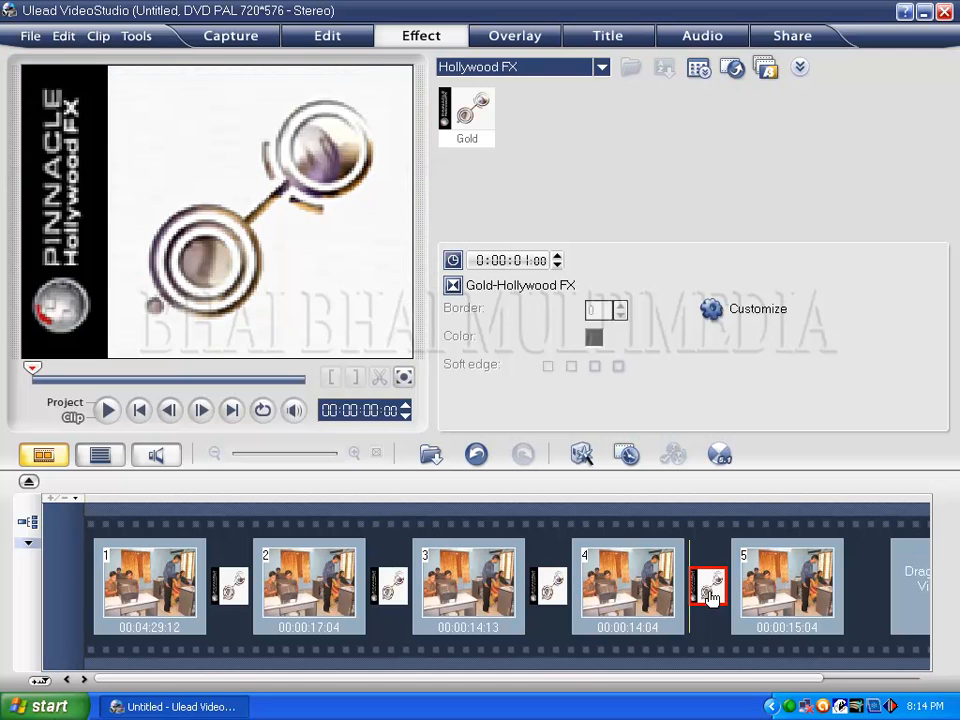
click(714, 309)
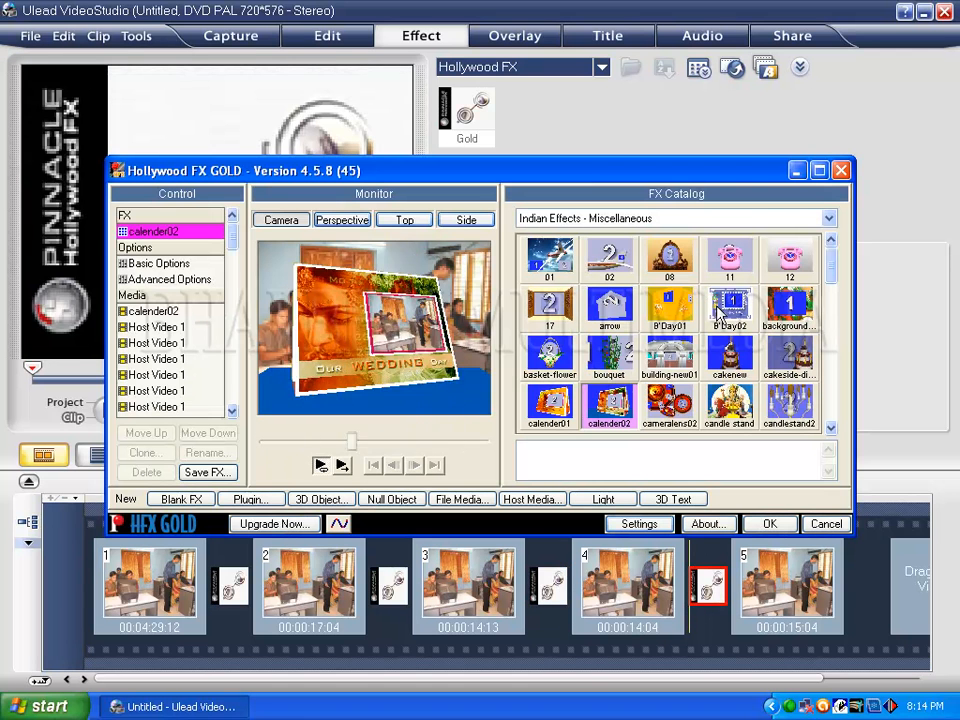
click(828, 218)
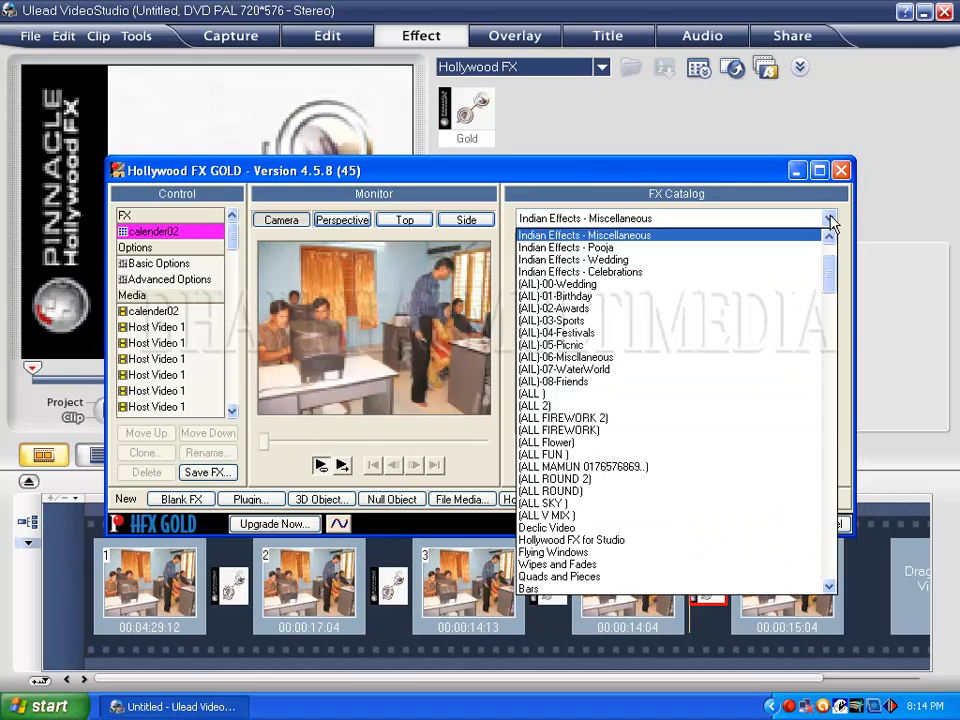
drag(827, 272, 831, 306)
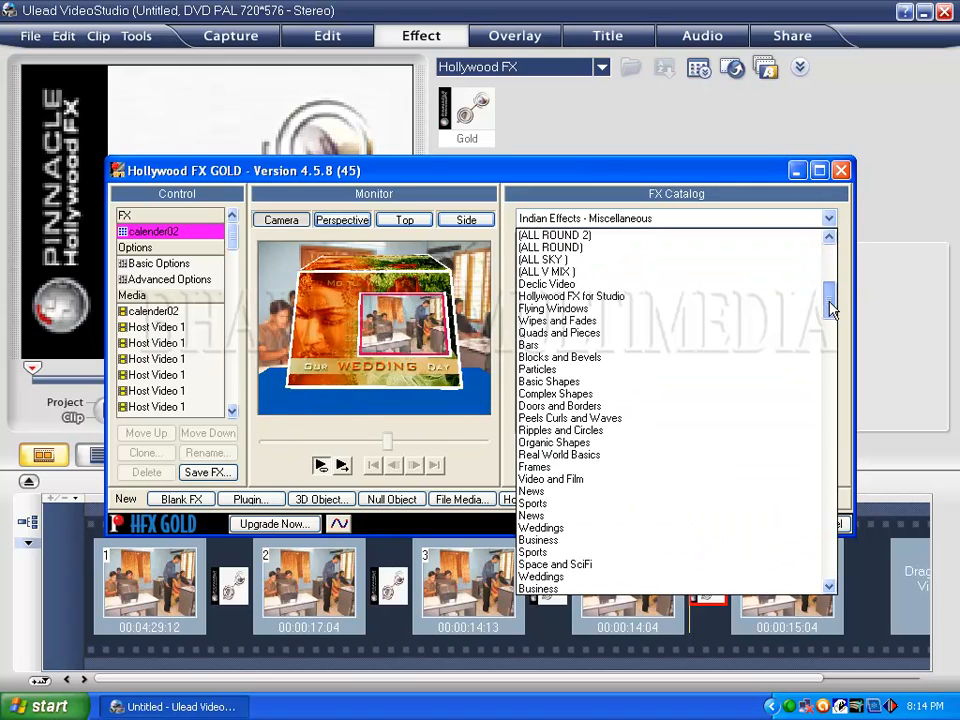
click(551, 466)
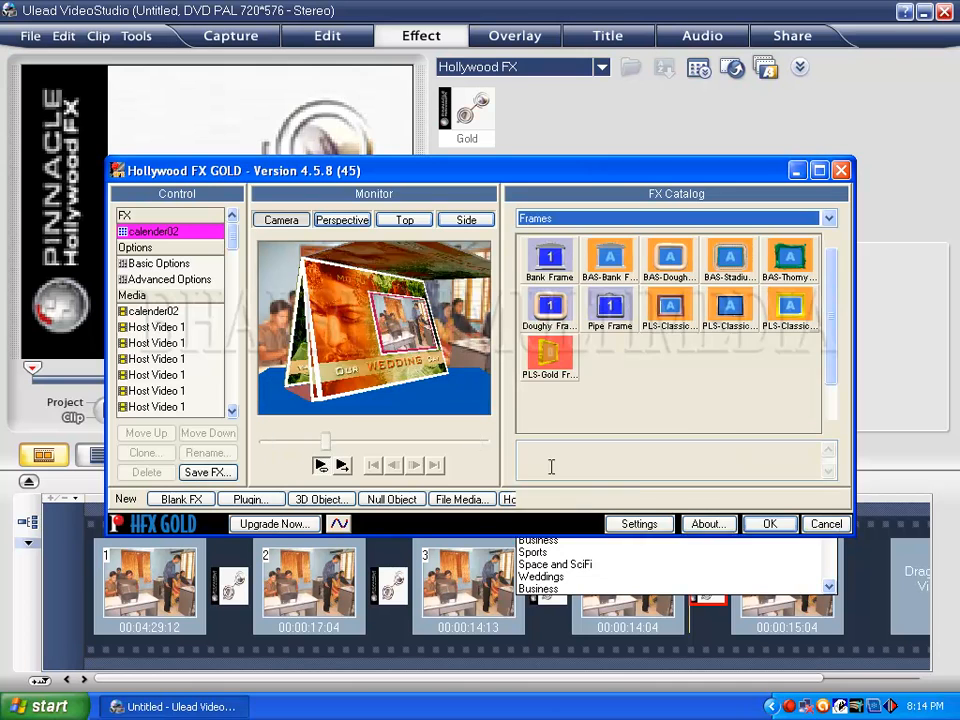
Preview PLS-Classic Frame A and apply the Bank Frame effect to the transition between clips 4 and 5
click(670, 305)
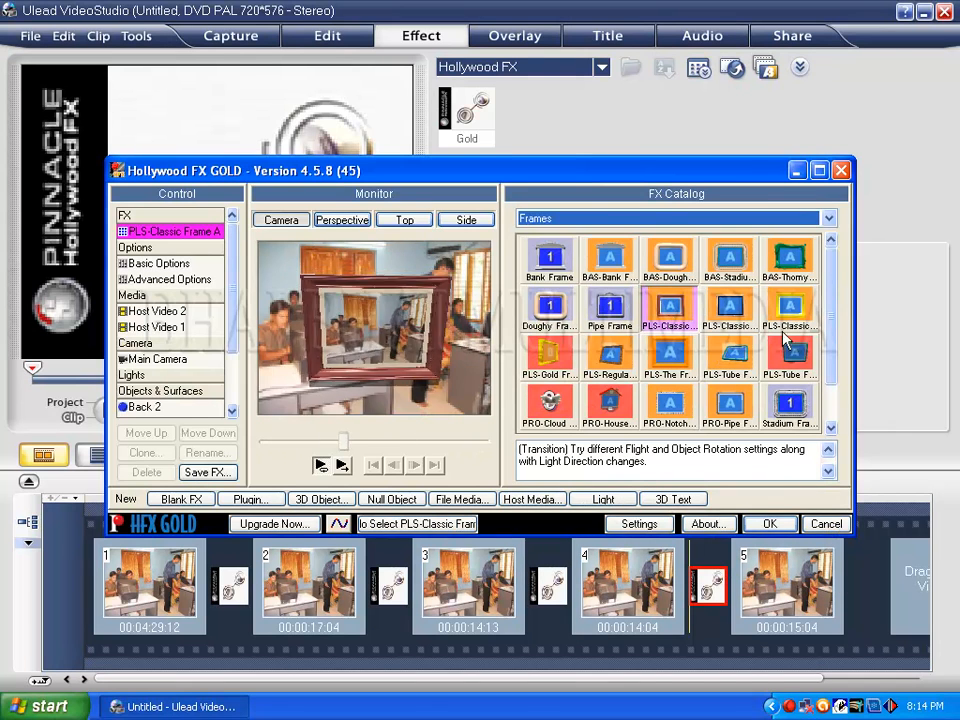
click(556, 262)
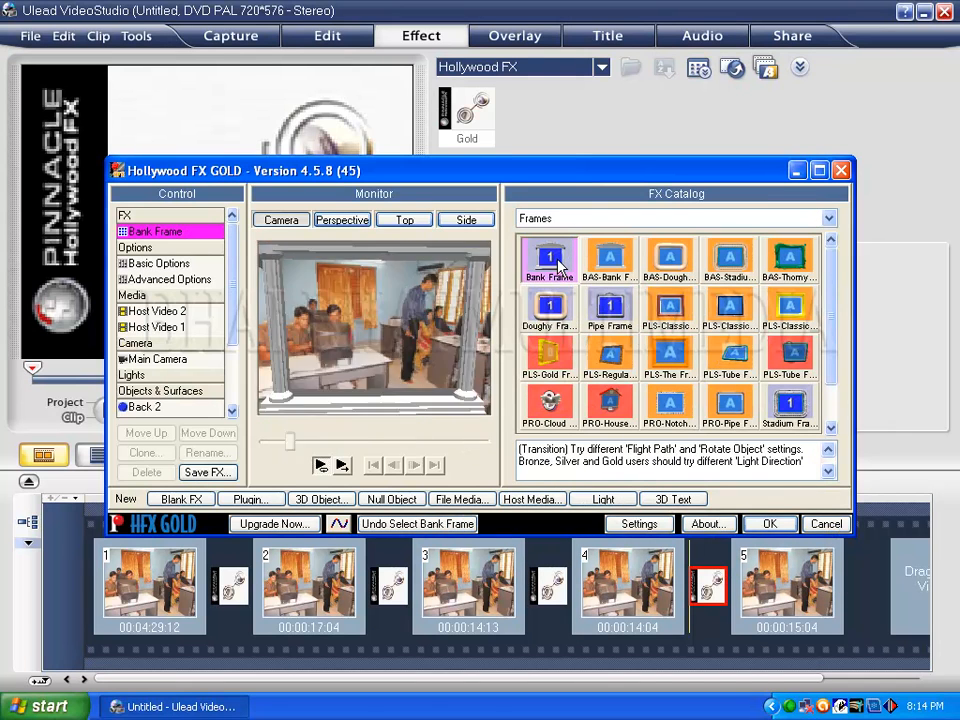
click(781, 525)
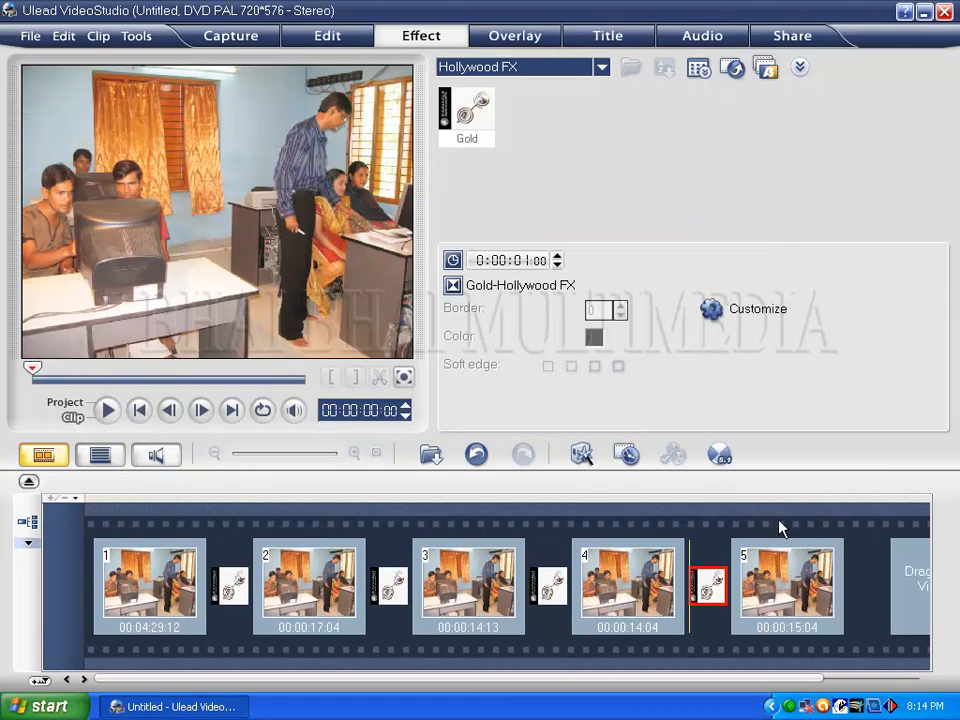
Show the project in the timeline view and briefly play it back
click(98, 456)
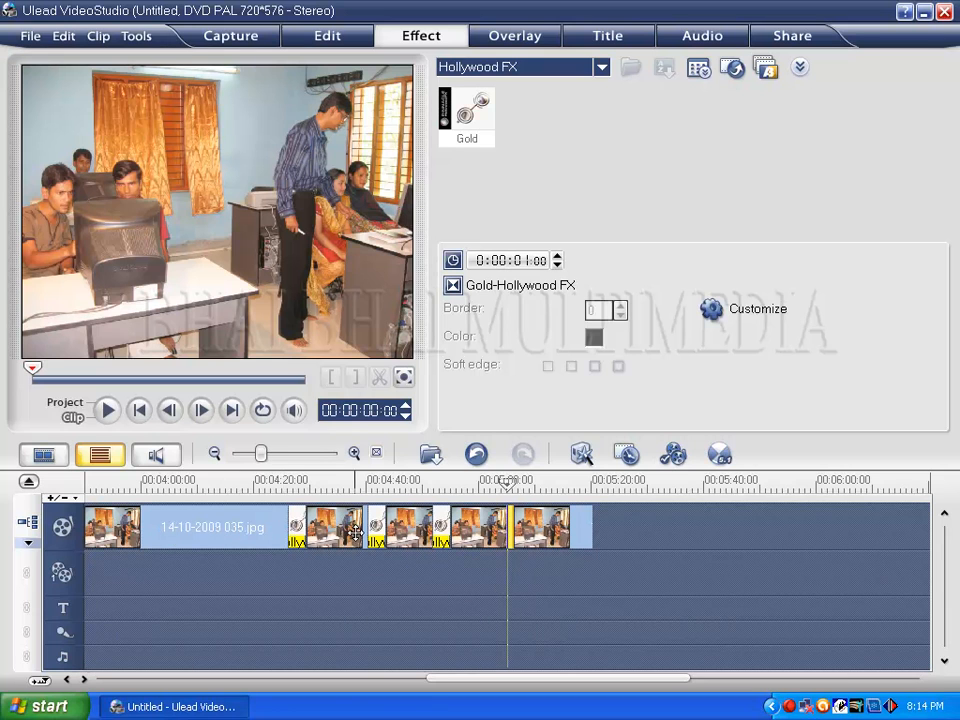
click(108, 410)
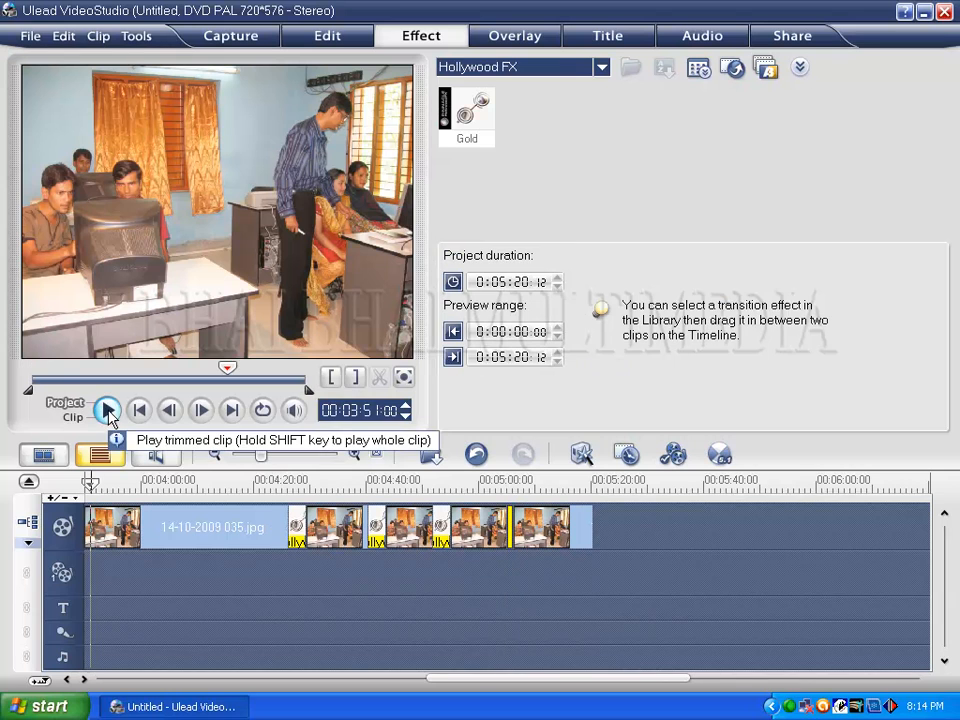
click(108, 410)
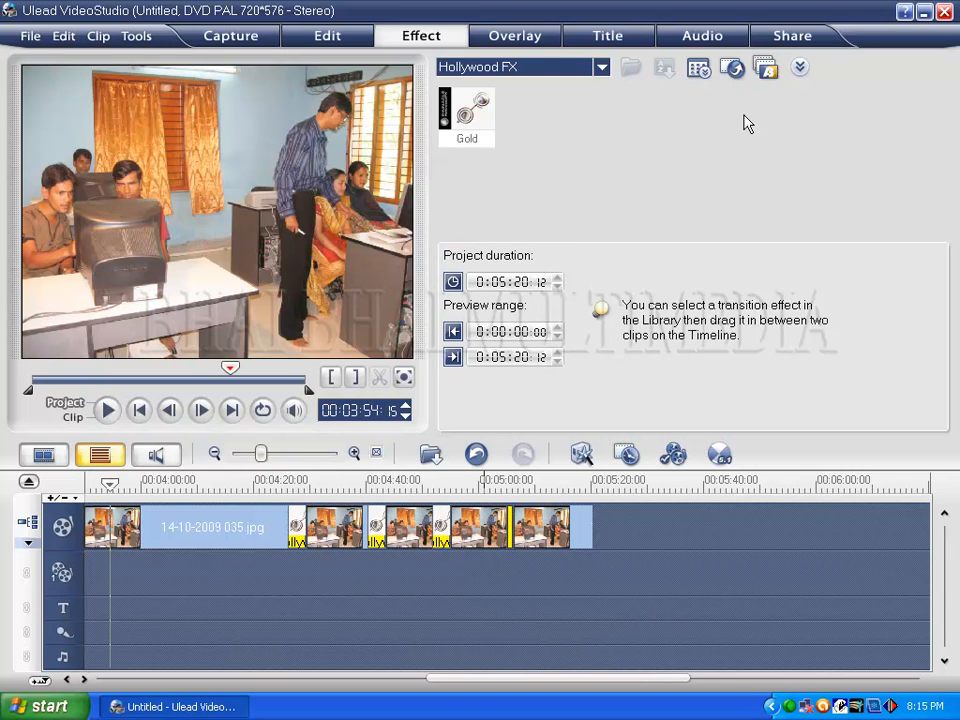
Begin creating a video file of the project in the PAL VCD format
click(800, 39)
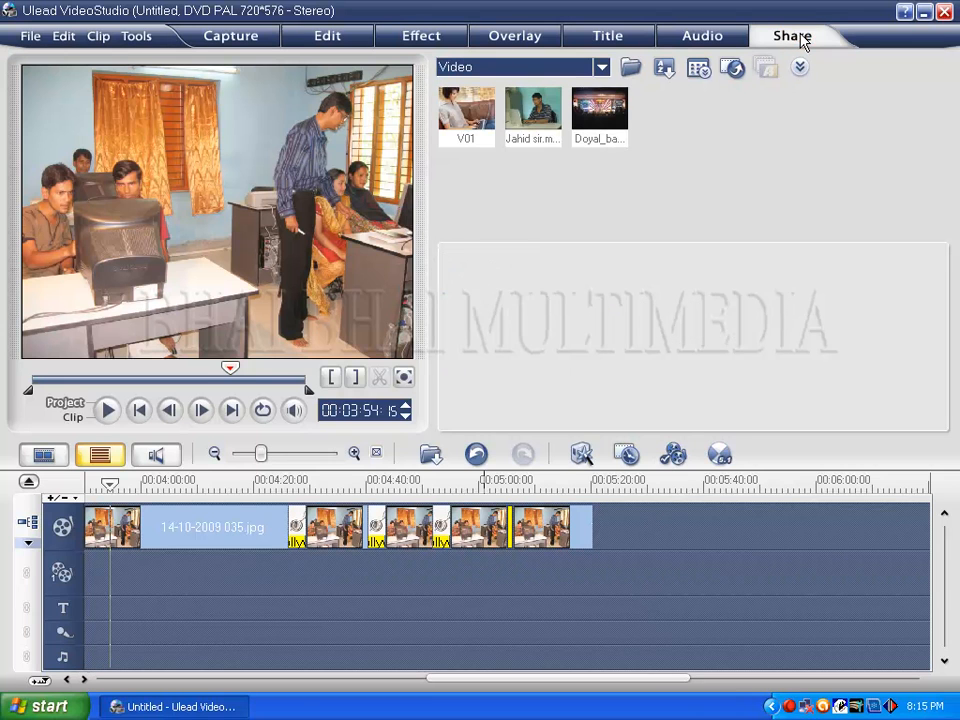
click(458, 266)
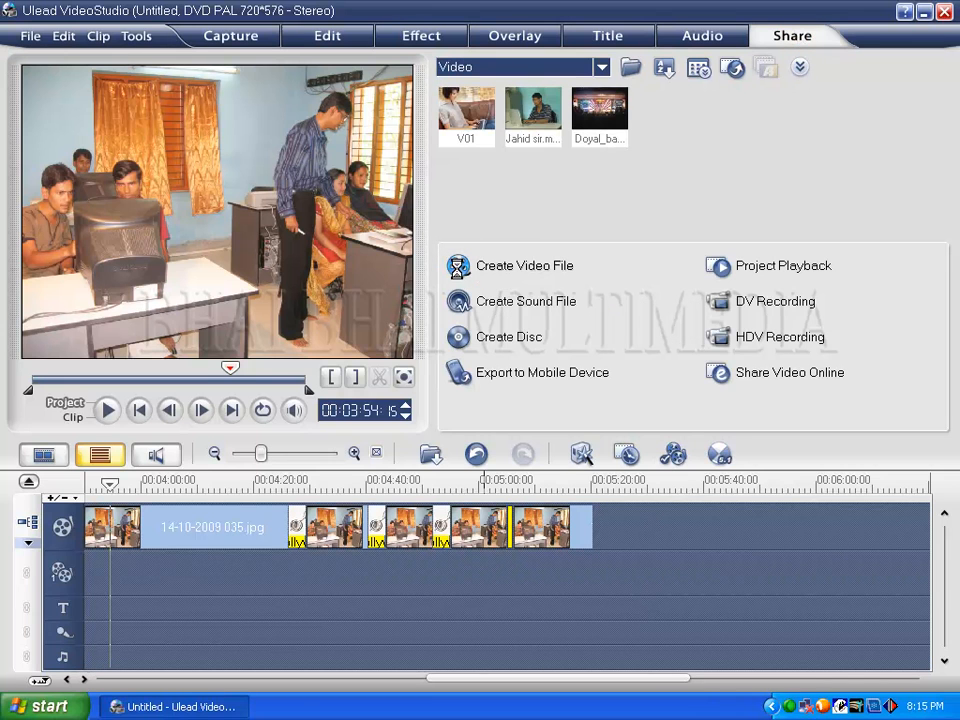
mouse_move(505, 390)
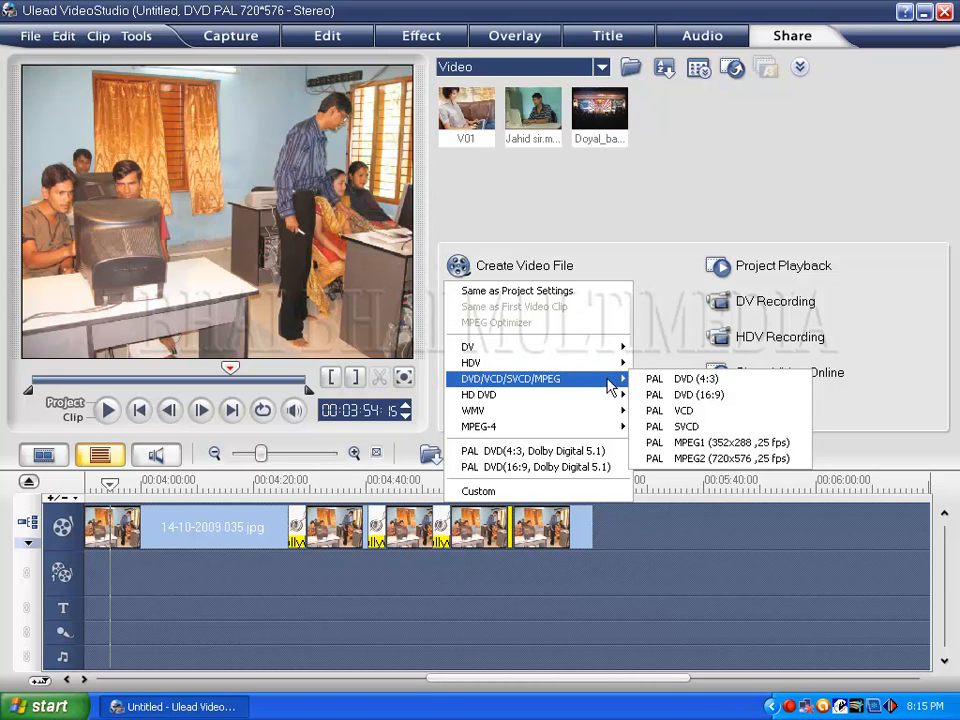
click(700, 410)
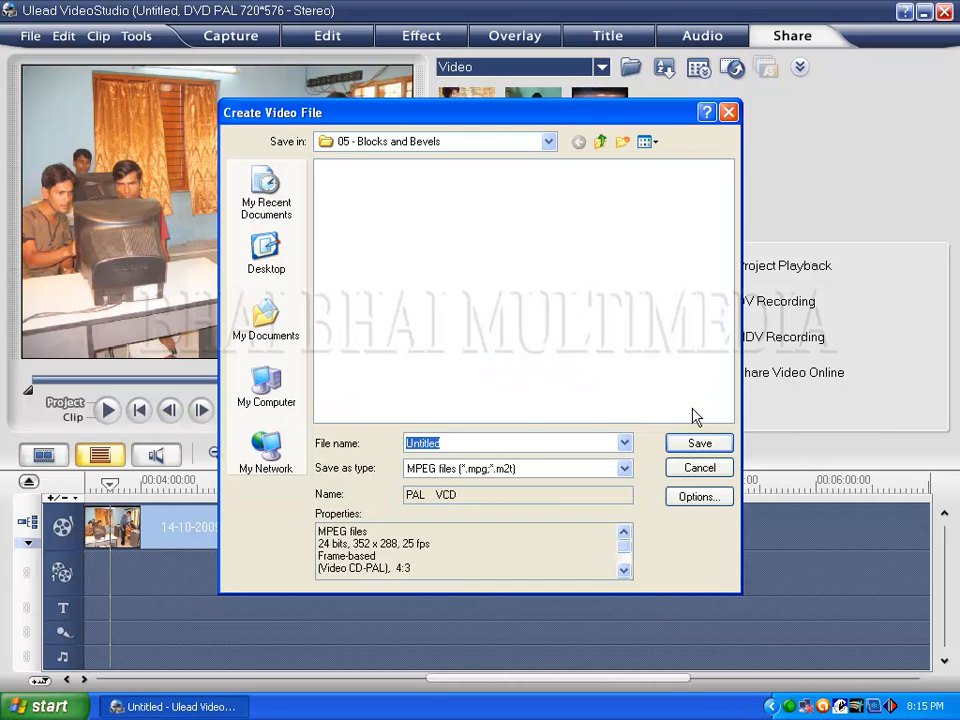
Save the video file to the Desktop under the name 125 as an MPEG file
click(548, 141)
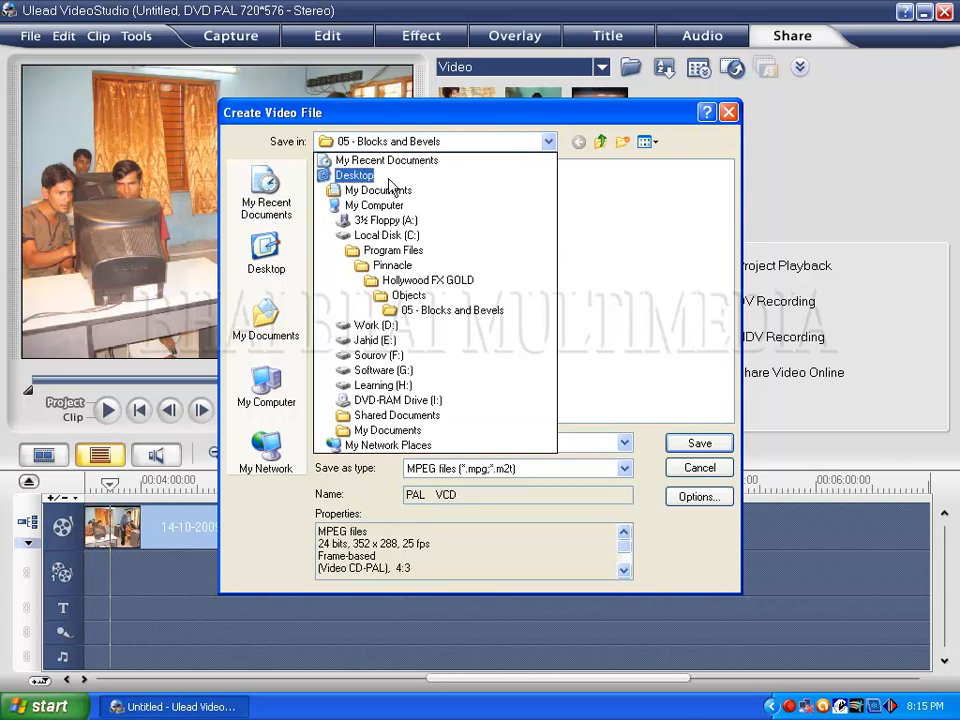
click(354, 176)
double_click(452, 443)
key(BackSpace)
text(125)
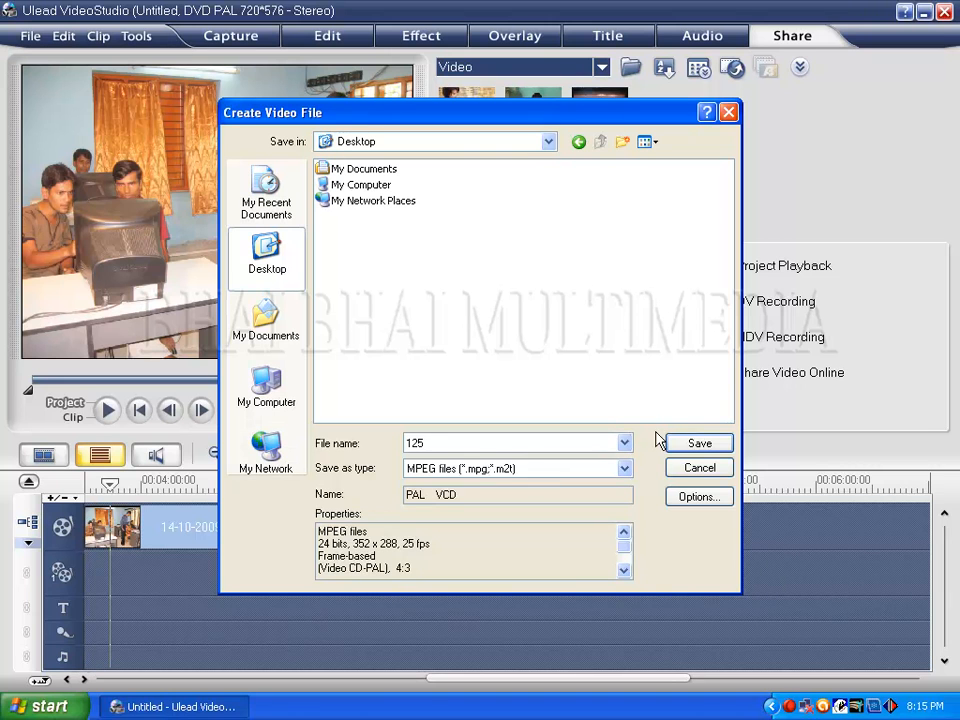
click(697, 445)
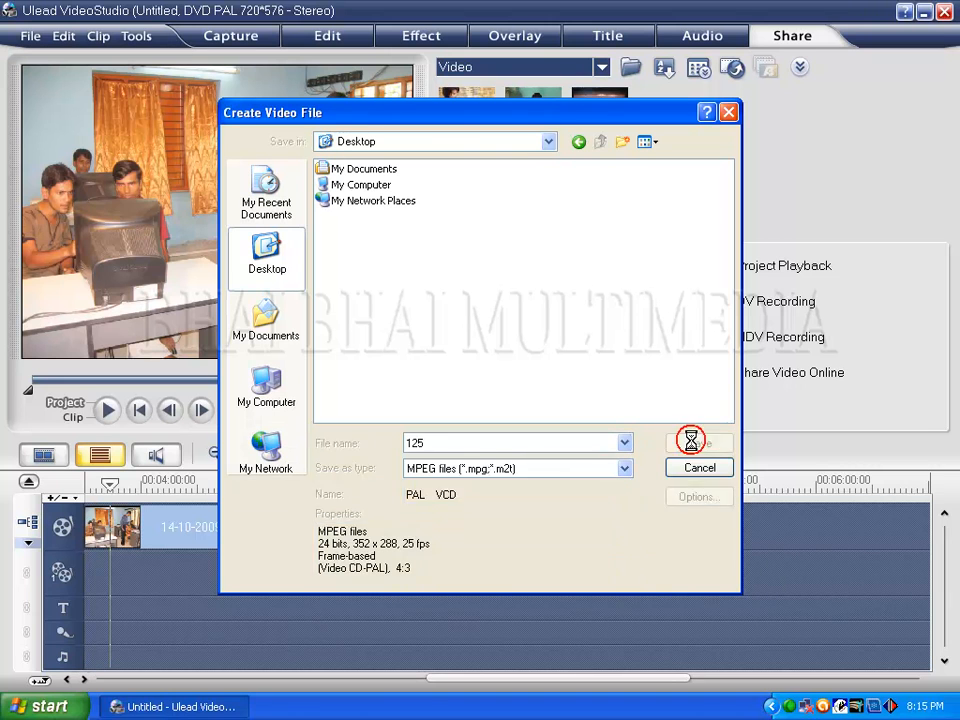